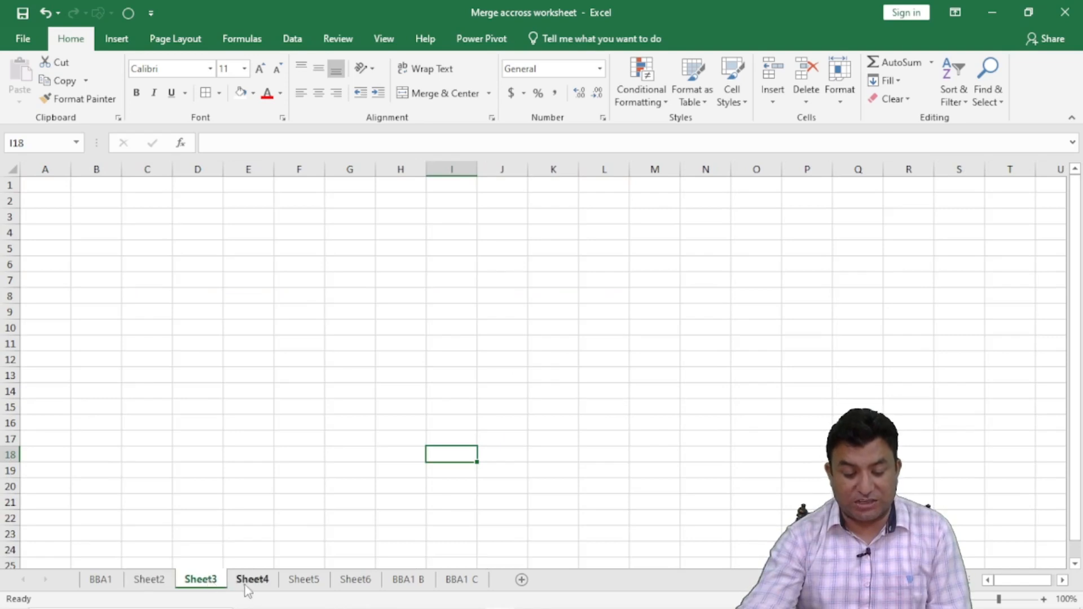
Look through Sheet5 and Sheet6, and return to the BBA1 sheet.
{"action": "left_click", "coordinate": [303, 585]}
{"action": "left_click", "coordinate": [351, 584]}
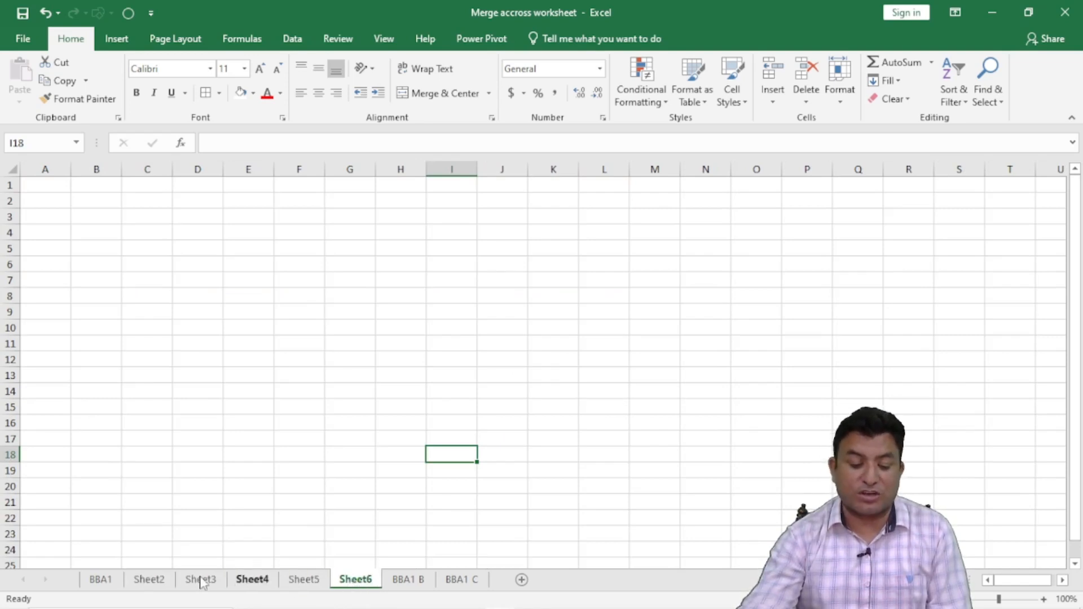
{"action": "left_click", "coordinate": [117, 581]}
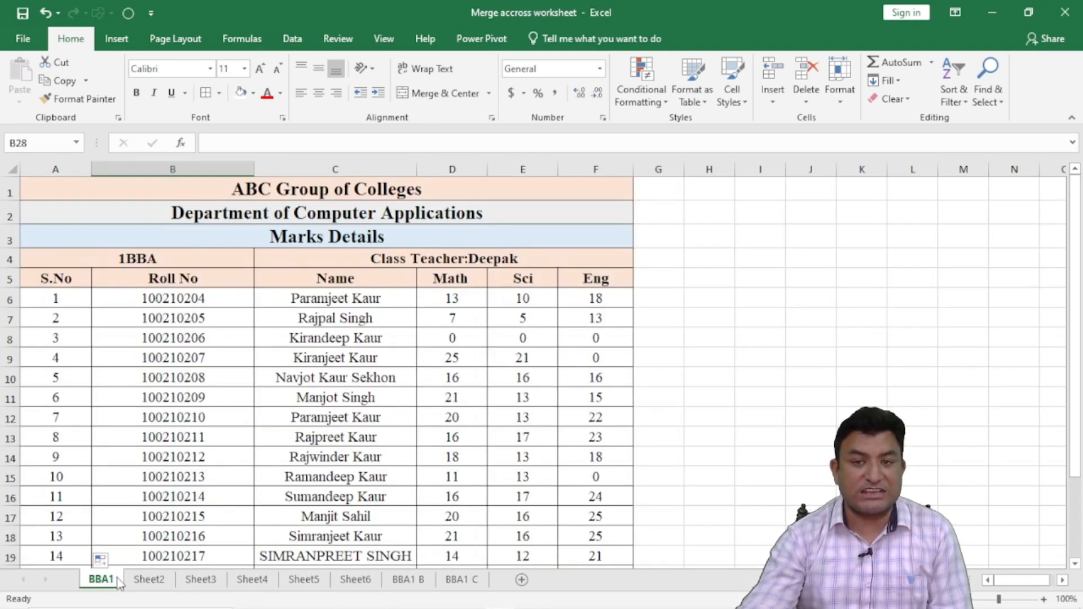
Select the entire marks table on the BBA1 sheet and look over the available Fill options.
{"action": "left_click", "coordinate": [219, 362]}
{"action": "key", "text": "ctrl+a"}
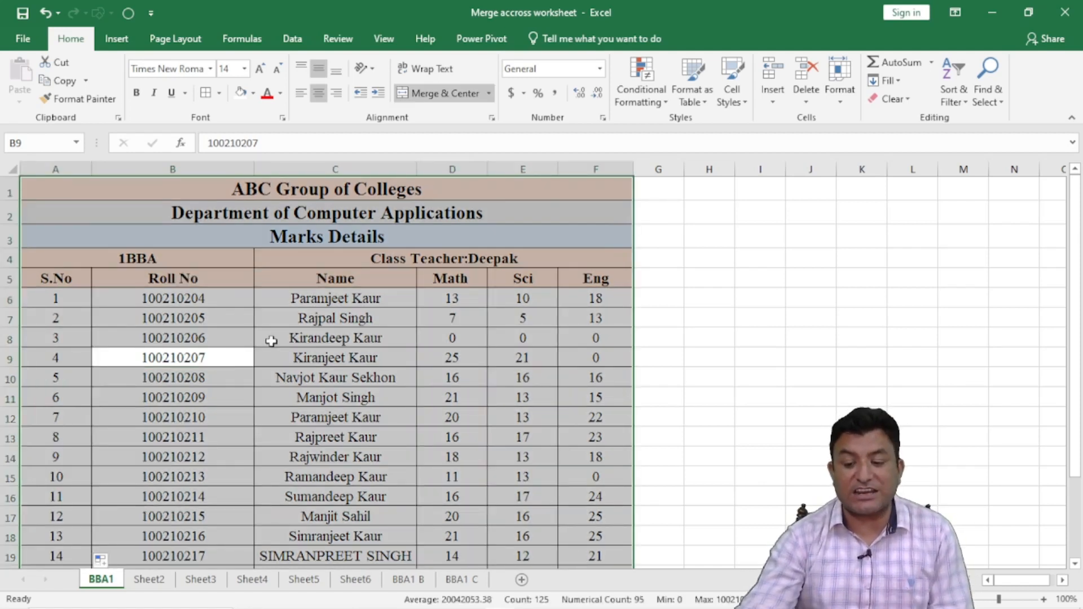
{"action": "left_click", "coordinate": [881, 80]}
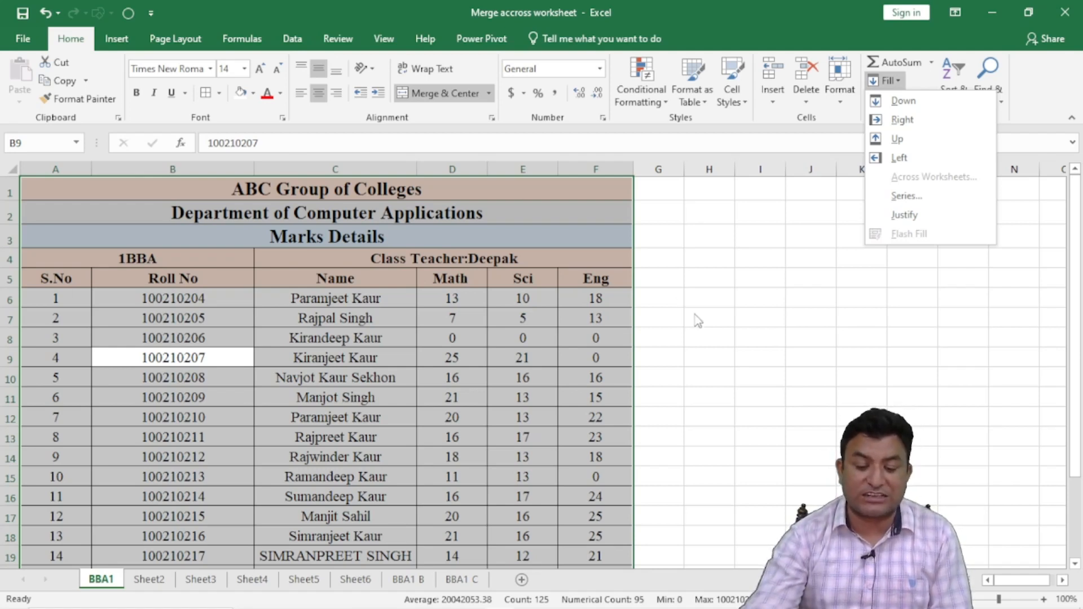
{"action": "left_click", "coordinate": [678, 316]}
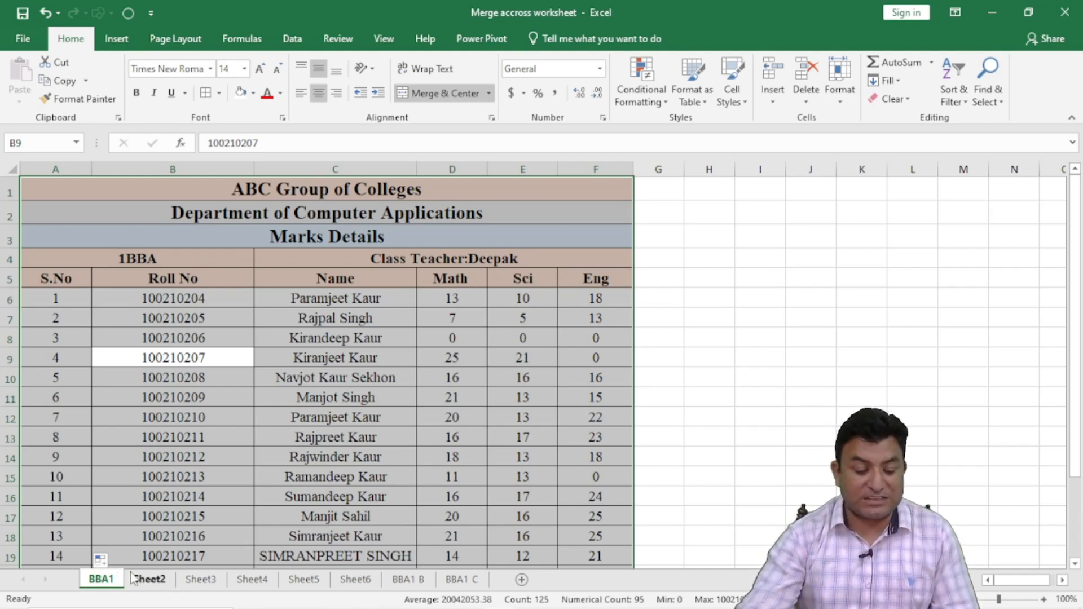
Group Sheet2 through Sheet6 with BBA1 by adding the sheets individually, and release the group by opening BBA1 B.
{"action": "left_click", "coordinate": [201, 581], "text": "ctrl"}
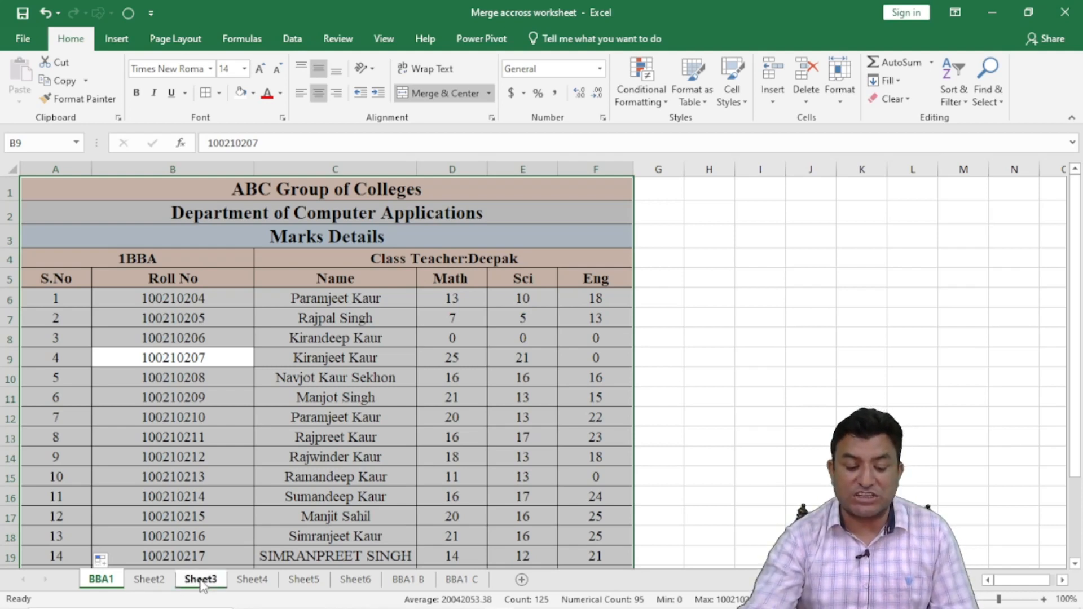
{"action": "left_click", "coordinate": [355, 580], "text": "ctrl"}
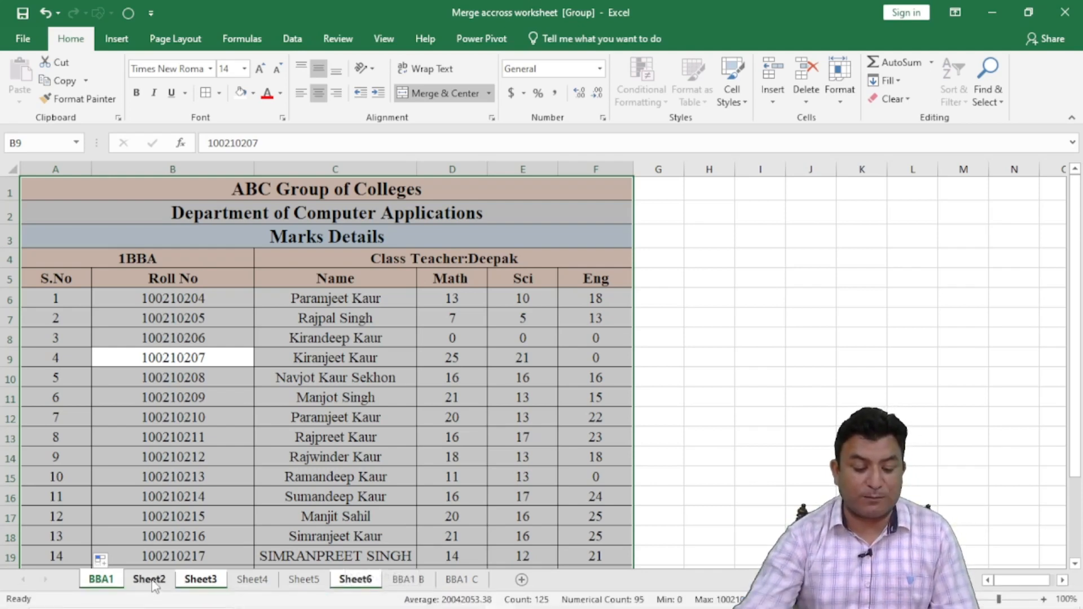
{"action": "left_click", "coordinate": [252, 581], "text": "ctrl"}
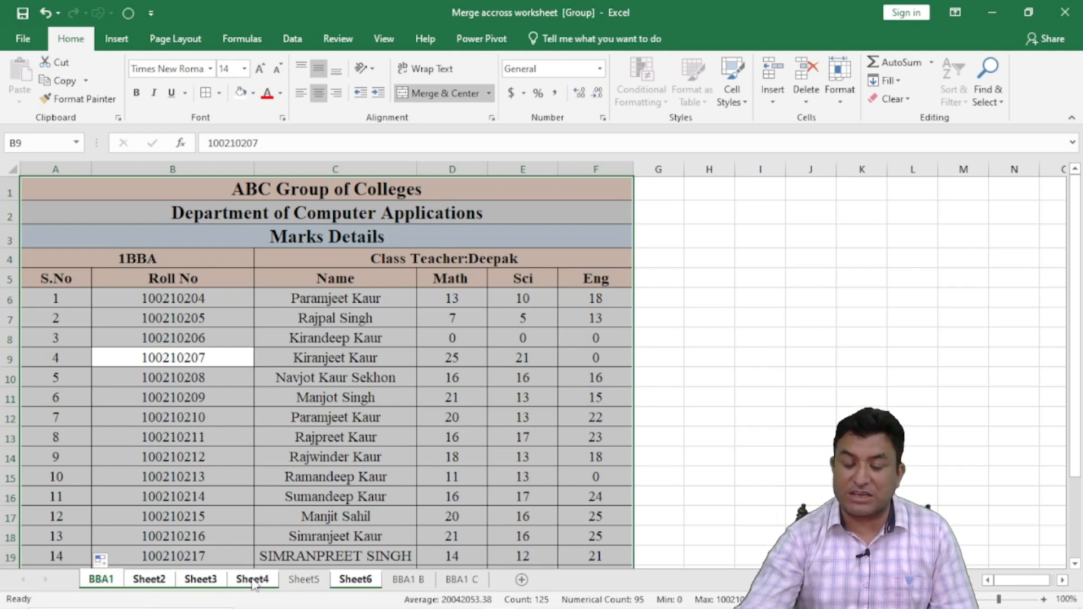
{"action": "left_click", "coordinate": [307, 581], "text": "ctrl"}
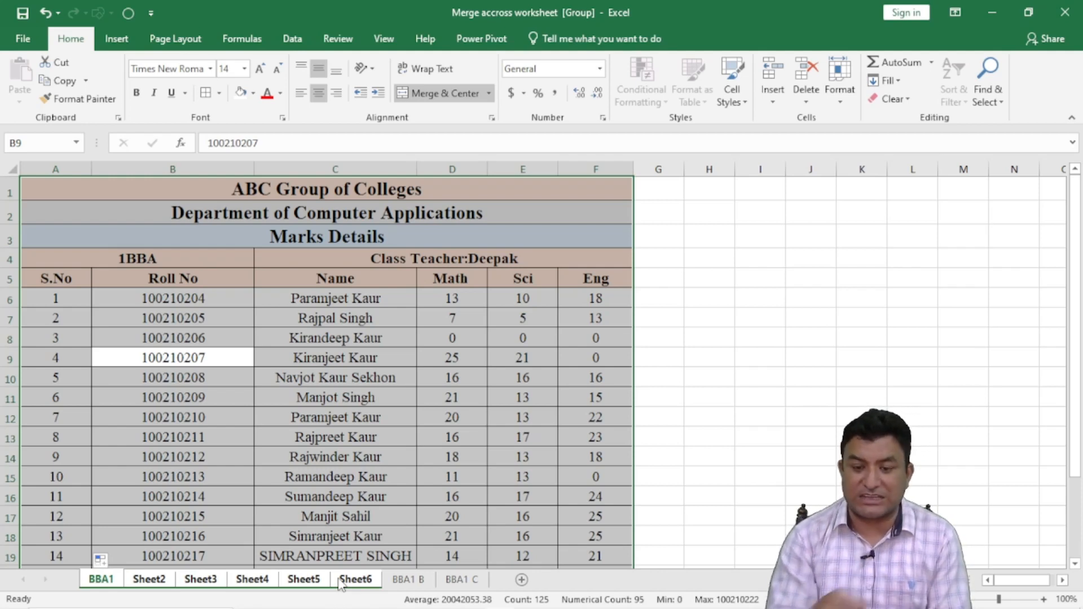
{"action": "left_click", "coordinate": [408, 579]}
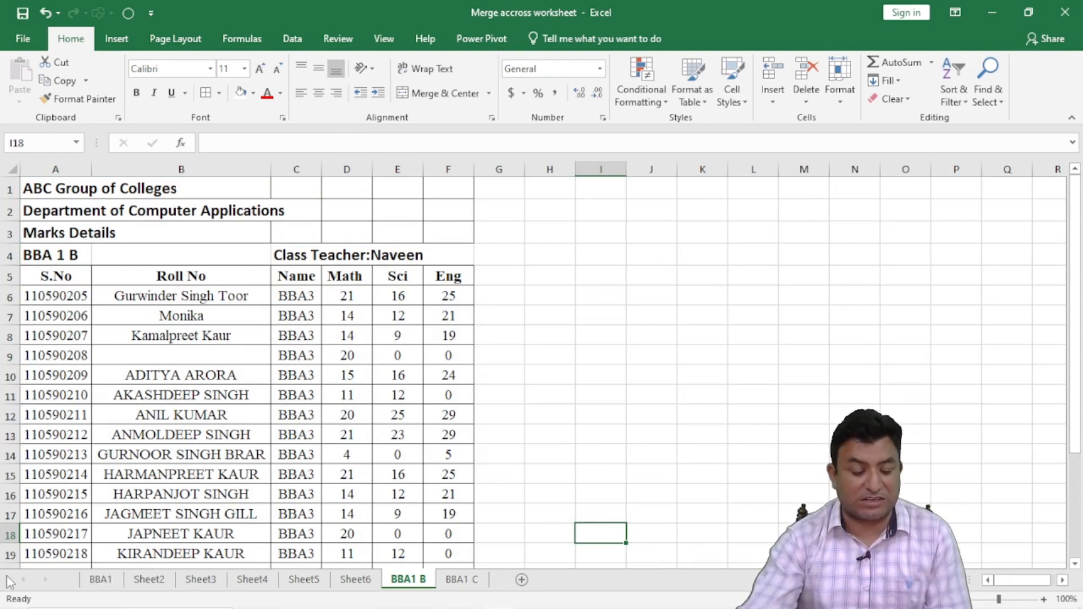
Group the consecutive sheets from BBA1 through Sheet6 as one range, and release the group by opening BBA1 B.
{"action": "left_click", "coordinate": [97, 581]}
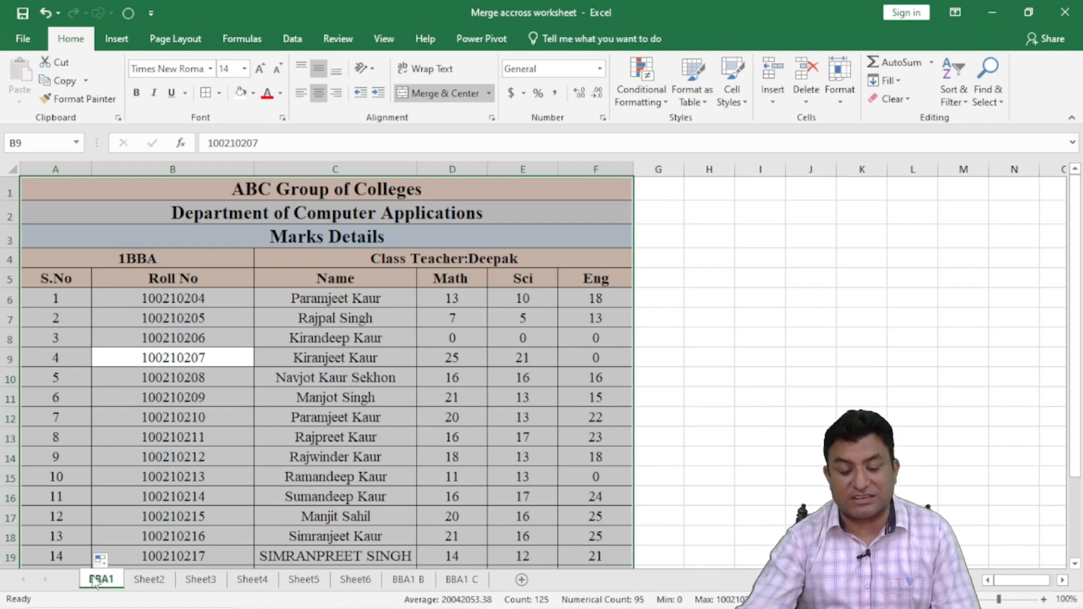
{"action": "left_click", "coordinate": [362, 585], "text": "shift"}
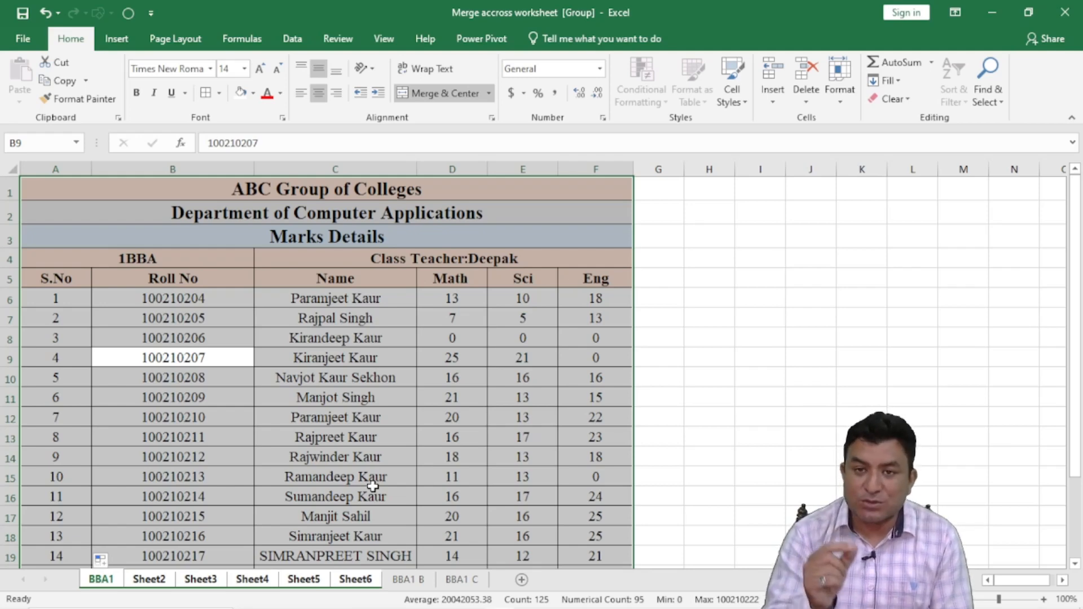
{"action": "left_click", "coordinate": [413, 583]}
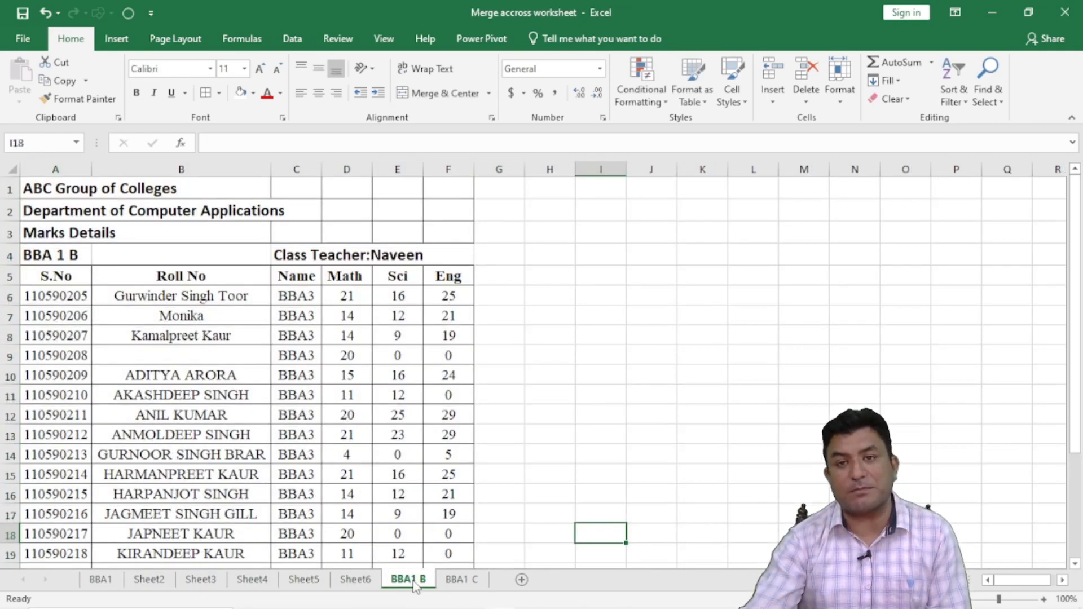
Return to BBA1, group all sheets of the workbook, and ungroup them again.
{"action": "left_click", "coordinate": [101, 581]}
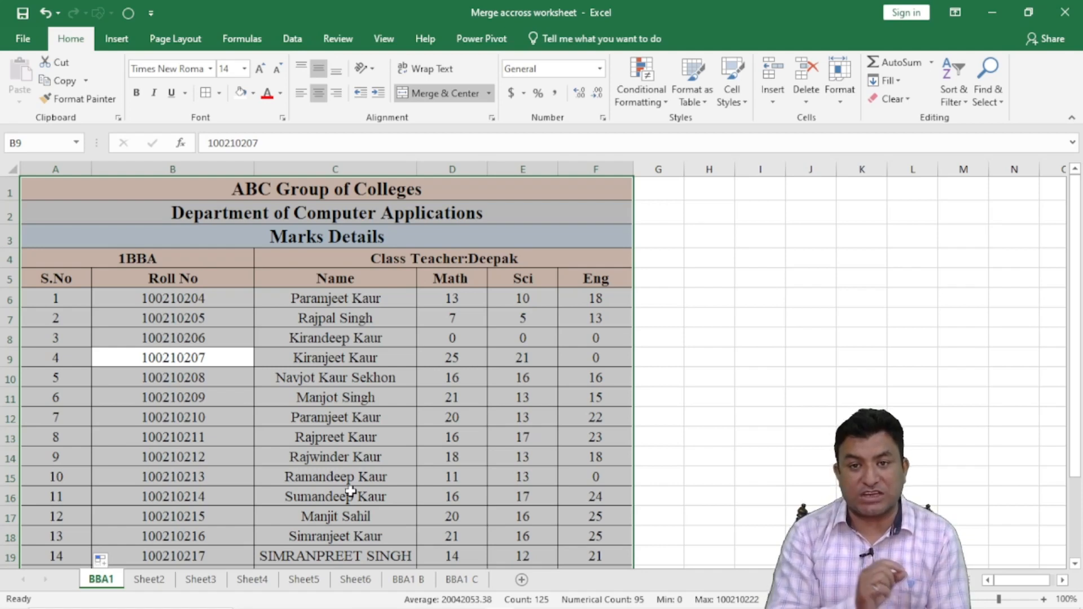
{"action": "right_click", "coordinate": [107, 585]}
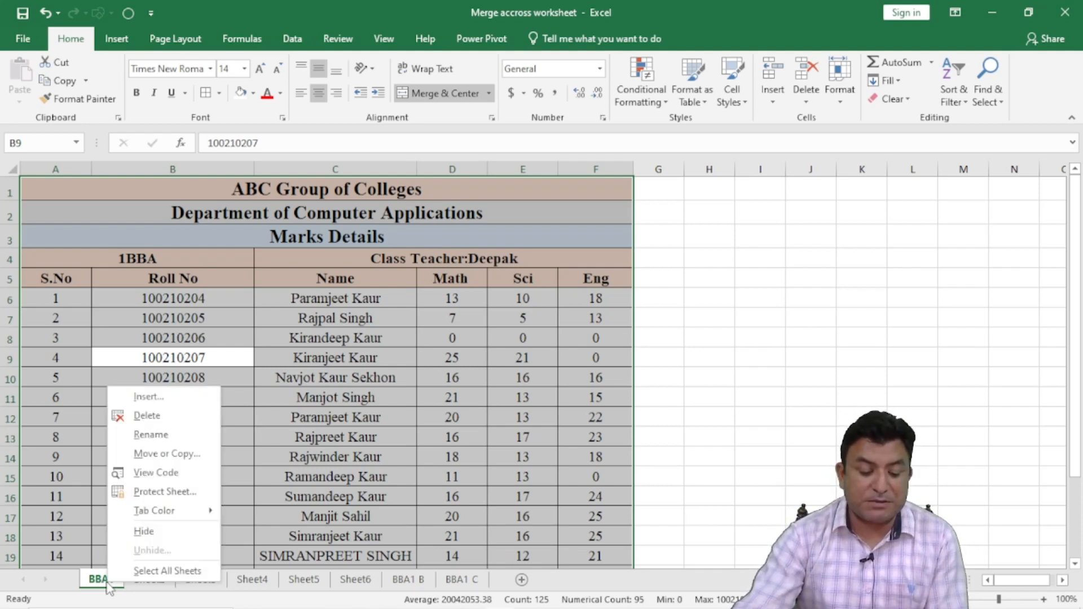
{"action": "left_click", "coordinate": [150, 571]}
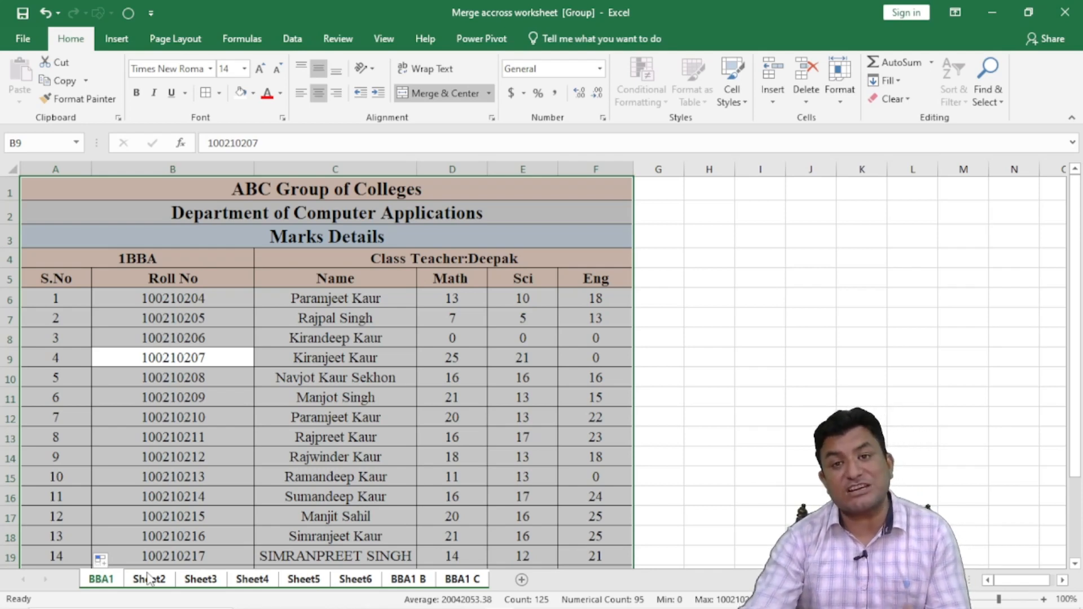
{"action": "right_click", "coordinate": [105, 583]}
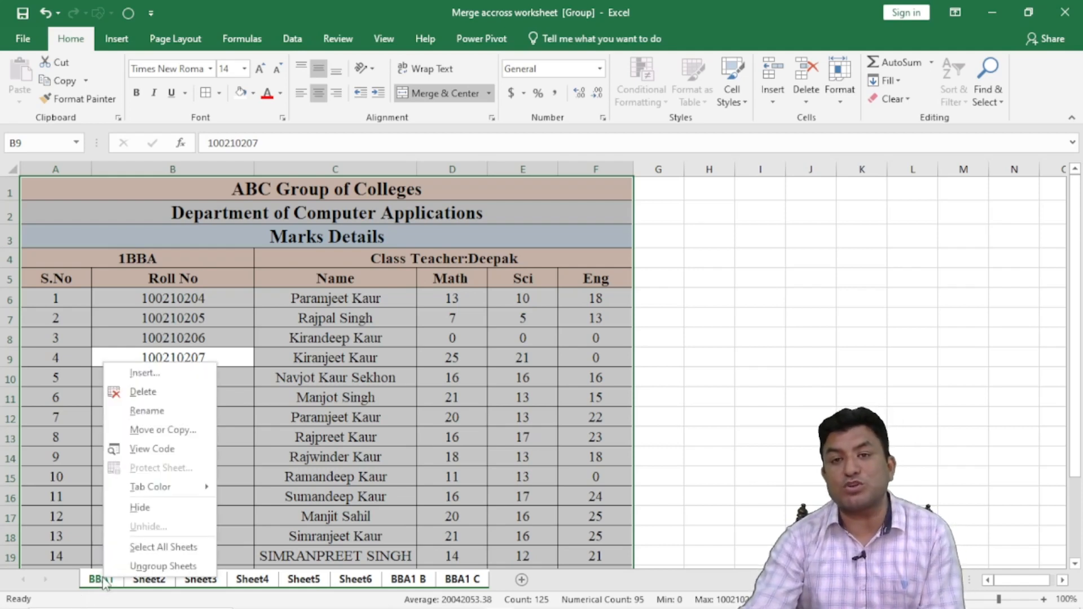
{"action": "left_click", "coordinate": [148, 567]}
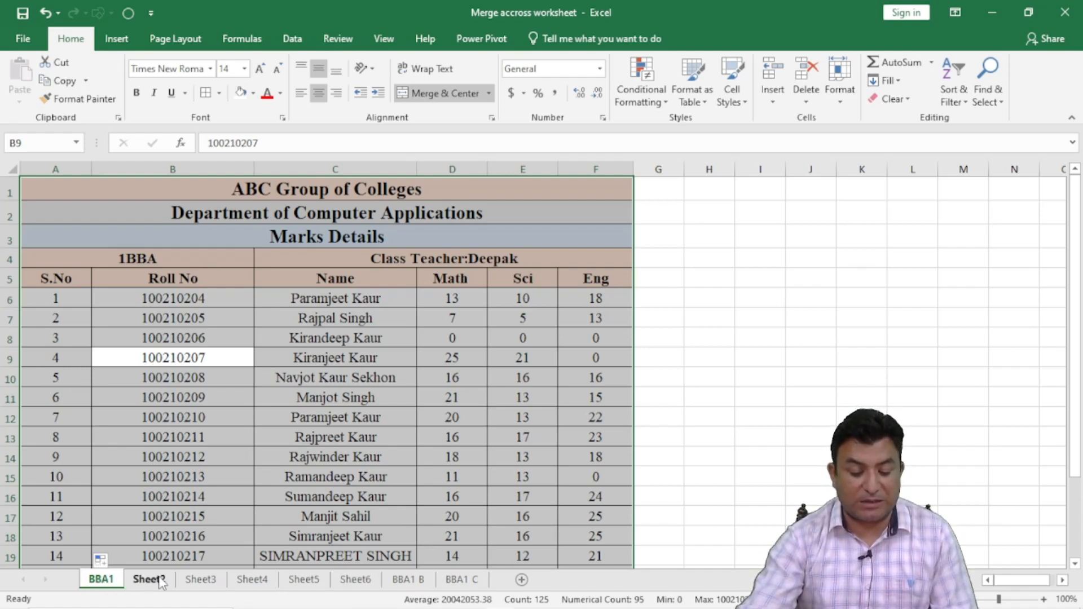
Group BBA1 with Sheet2 through Sheet6 and fill the selected marks table across these worksheets with the All option.
{"action": "left_click", "coordinate": [215, 579], "text": "shift"}
{"action": "left_click", "coordinate": [249, 582], "text": "shift"}
{"action": "left_click", "coordinate": [309, 584], "text": "shift"}
{"action": "left_click", "coordinate": [363, 584], "text": "shift"}
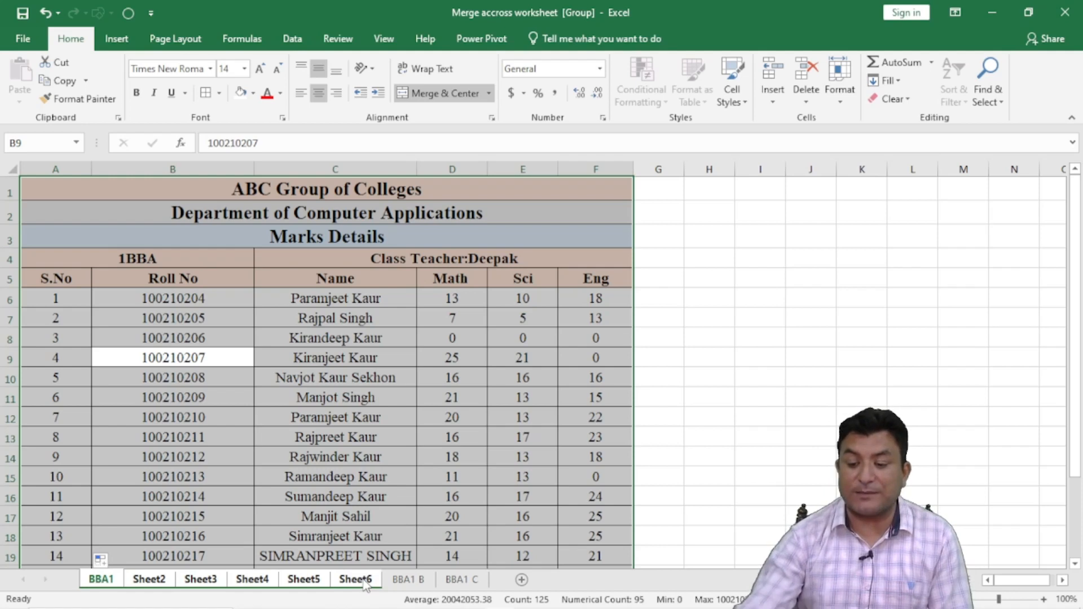
{"action": "left_click", "coordinate": [897, 82]}
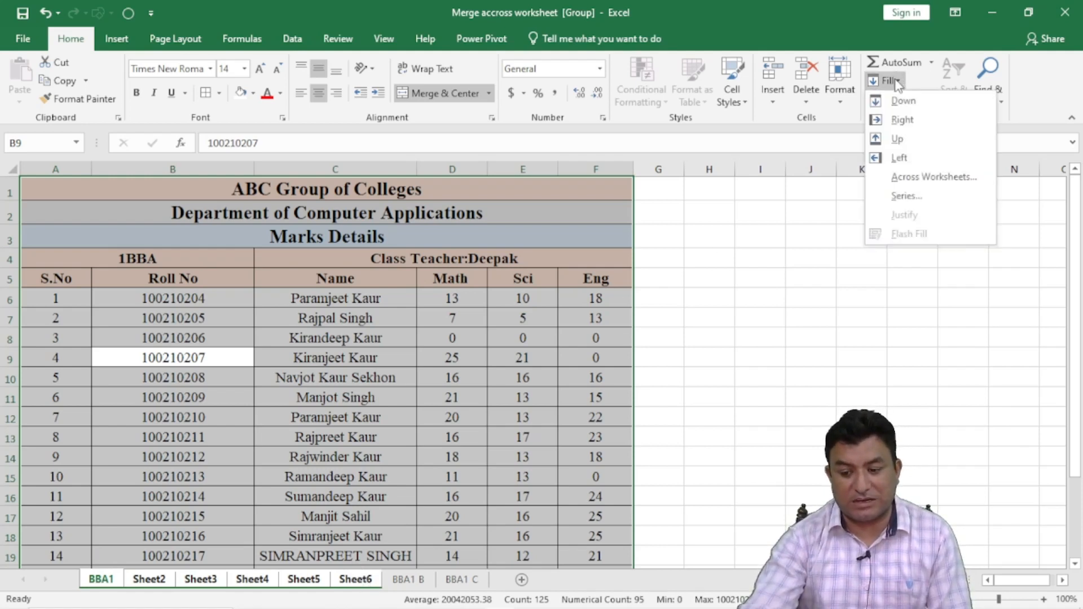
{"action": "left_click", "coordinate": [916, 176]}
{"action": "left_click_drag", "start_coordinate": [628, 82], "coordinate": [479, 65]}
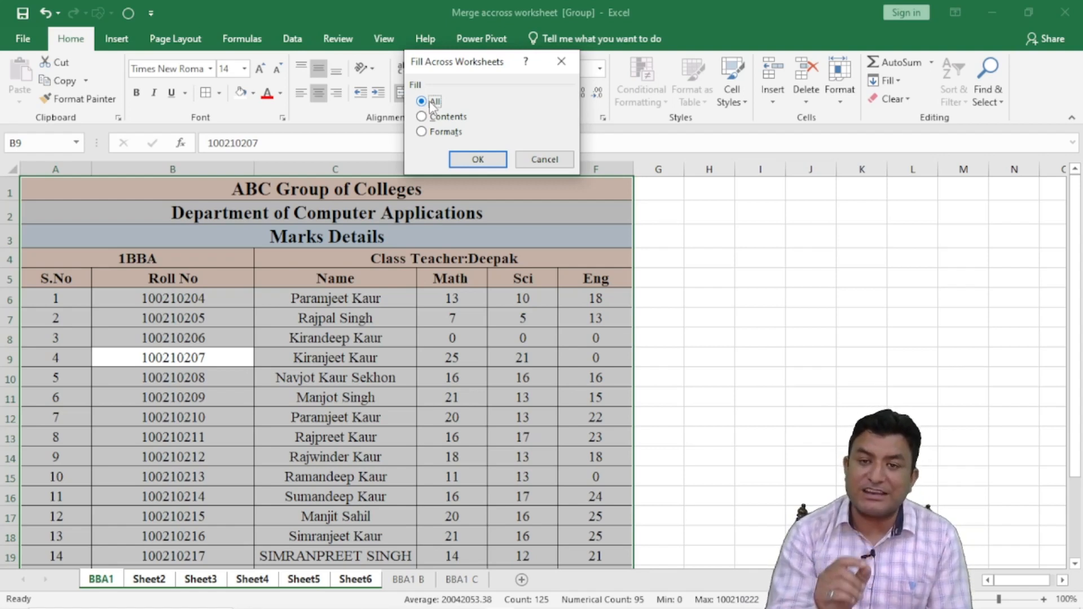
{"action": "left_click", "coordinate": [478, 162]}
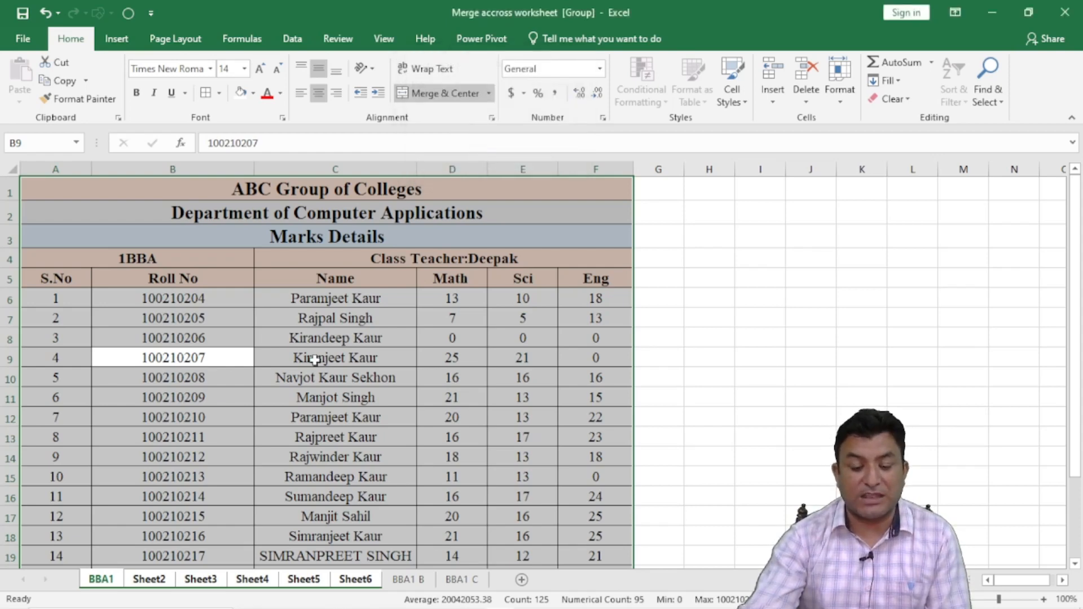
Deselect the table, ungroup the sheets and check the copied marks table on Sheet2 through Sheet6.
{"action": "left_click", "coordinate": [248, 386]}
{"action": "left_click", "coordinate": [408, 579]}
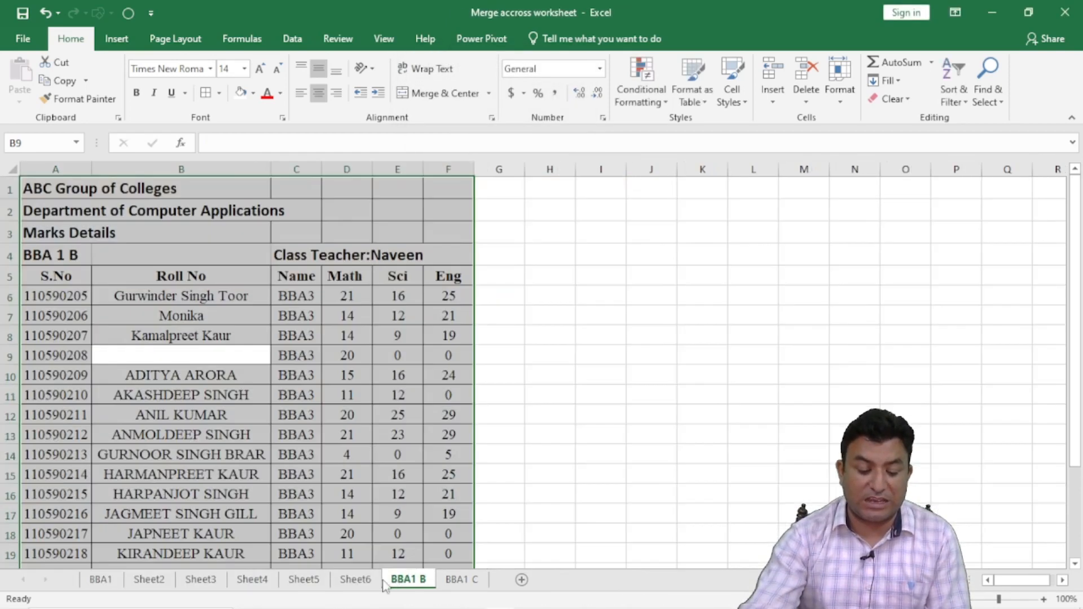
{"action": "left_click", "coordinate": [145, 581]}
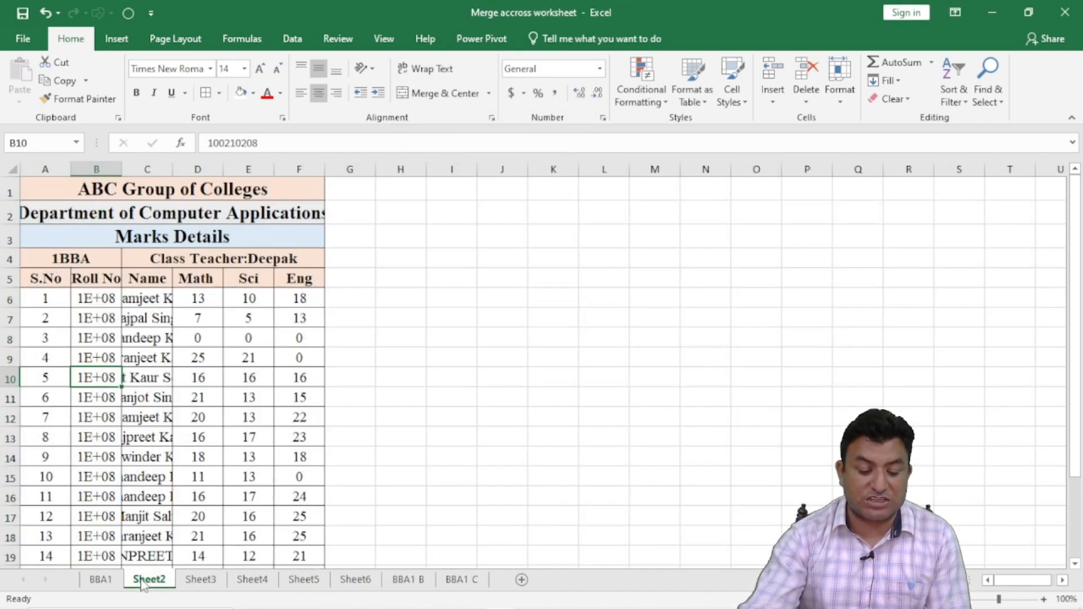
{"action": "left_click", "coordinate": [201, 580]}
{"action": "left_click", "coordinate": [252, 581]}
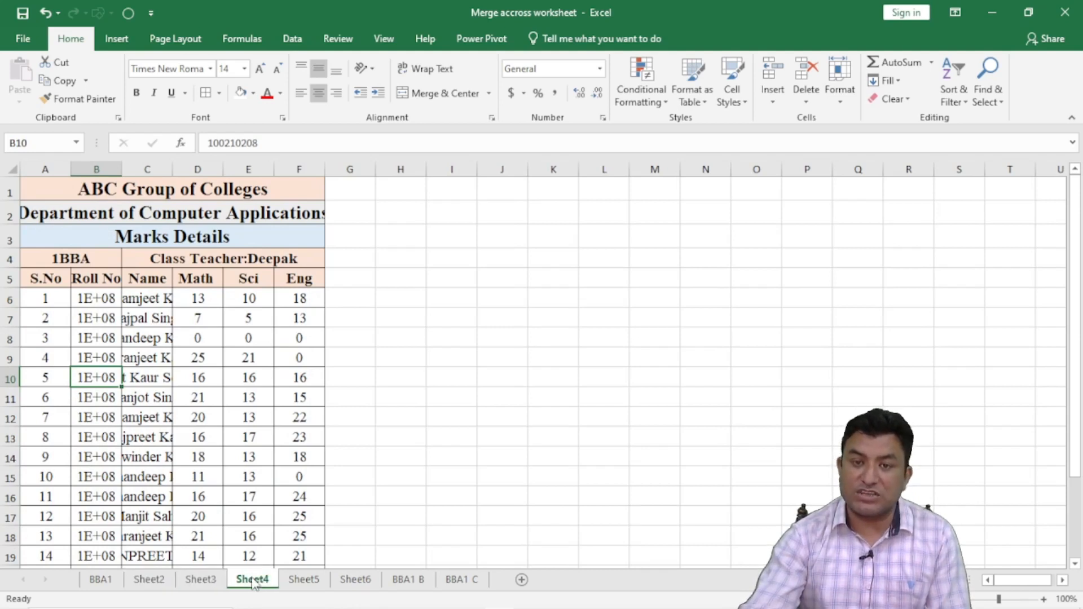
{"action": "left_click", "coordinate": [304, 581]}
{"action": "left_click", "coordinate": [353, 581]}
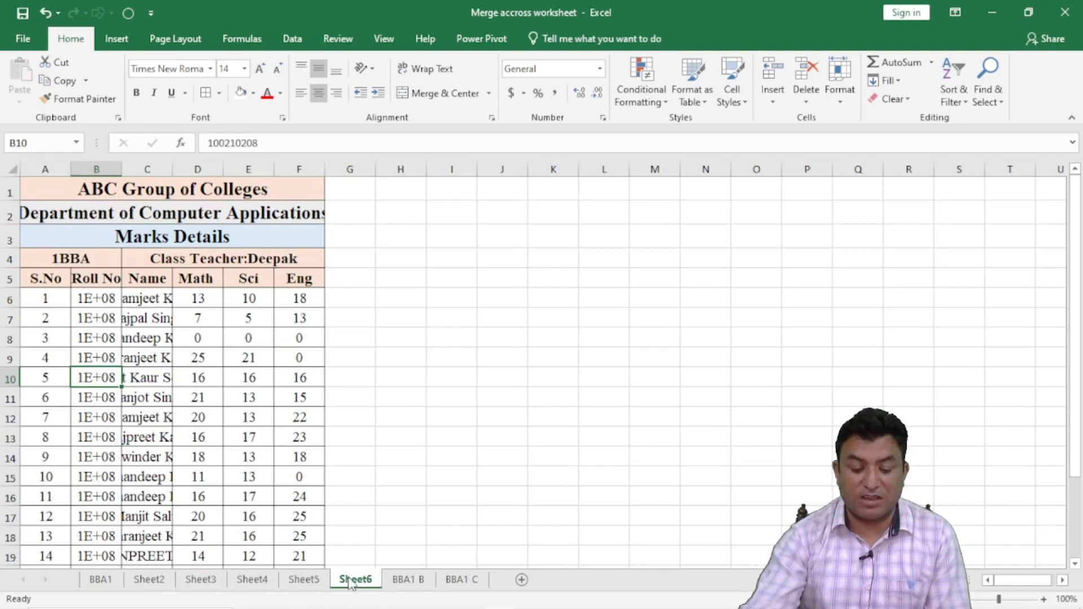
AutoFit the widths of columns A to F on Sheet2.
{"action": "left_click", "coordinate": [148, 581]}
{"action": "left_click_drag", "start_coordinate": [50, 170], "coordinate": [313, 189]}
{"action": "double_click", "coordinate": [279, 168]}
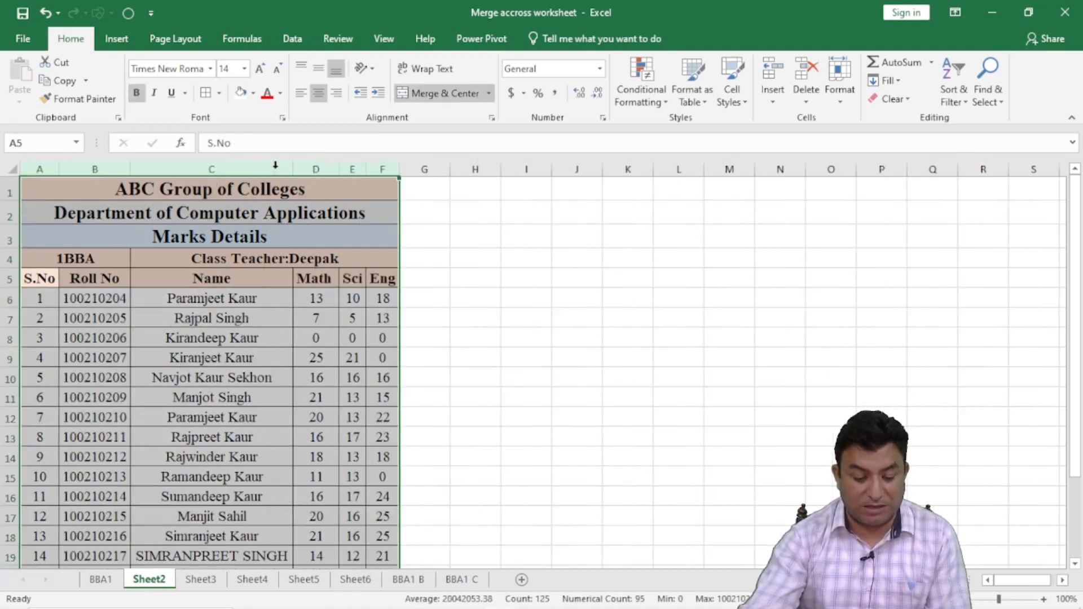
Compare Sheet2 with the original BBA1 sheet, and AutoFit the widths of columns A to F on Sheet3.
{"action": "left_click", "coordinate": [111, 587]}
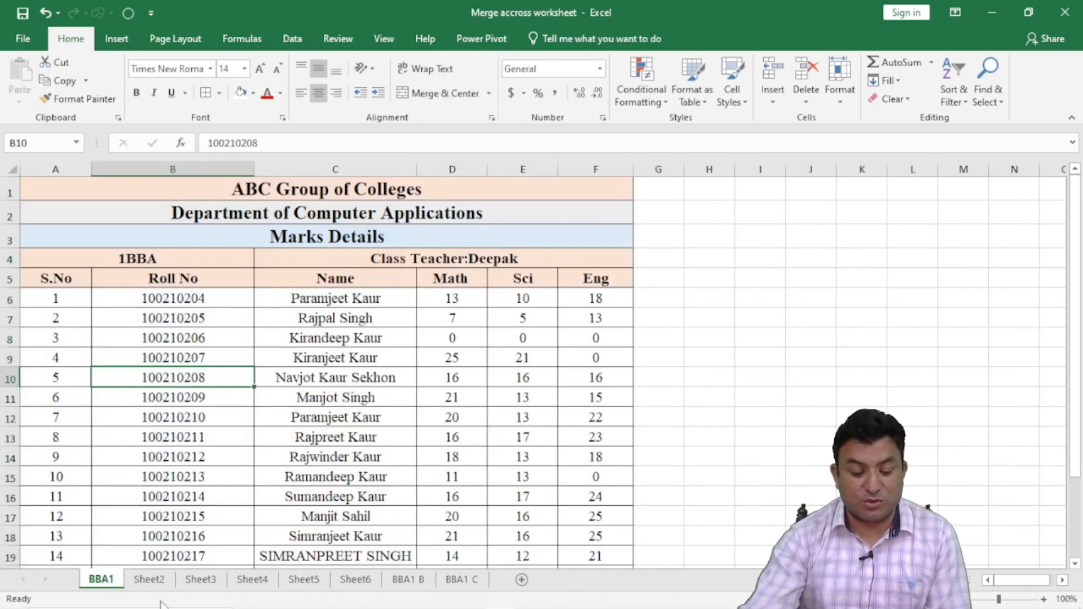
{"action": "left_click", "coordinate": [149, 581]}
{"action": "left_click", "coordinate": [203, 581]}
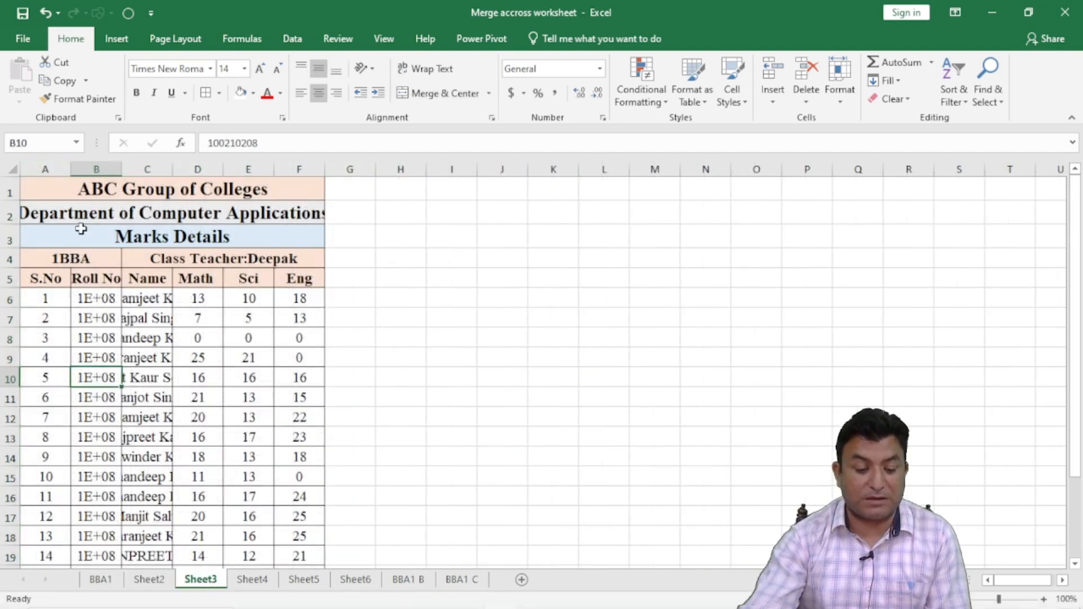
{"action": "left_click_drag", "start_coordinate": [46, 169], "coordinate": [297, 178]}
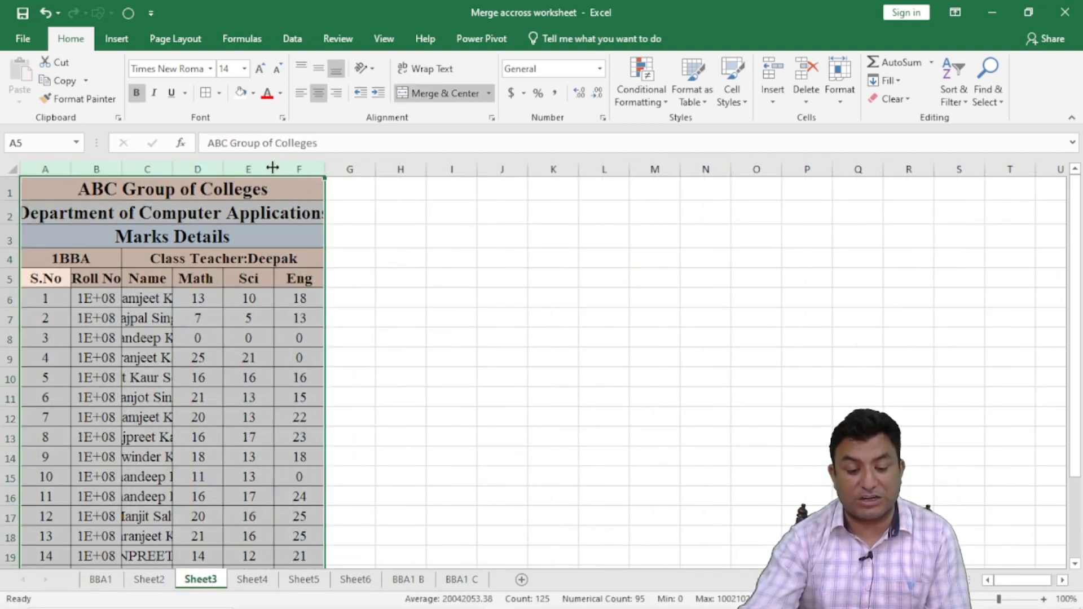
{"action": "double_click", "coordinate": [273, 168]}
{"action": "left_click", "coordinate": [442, 241]}
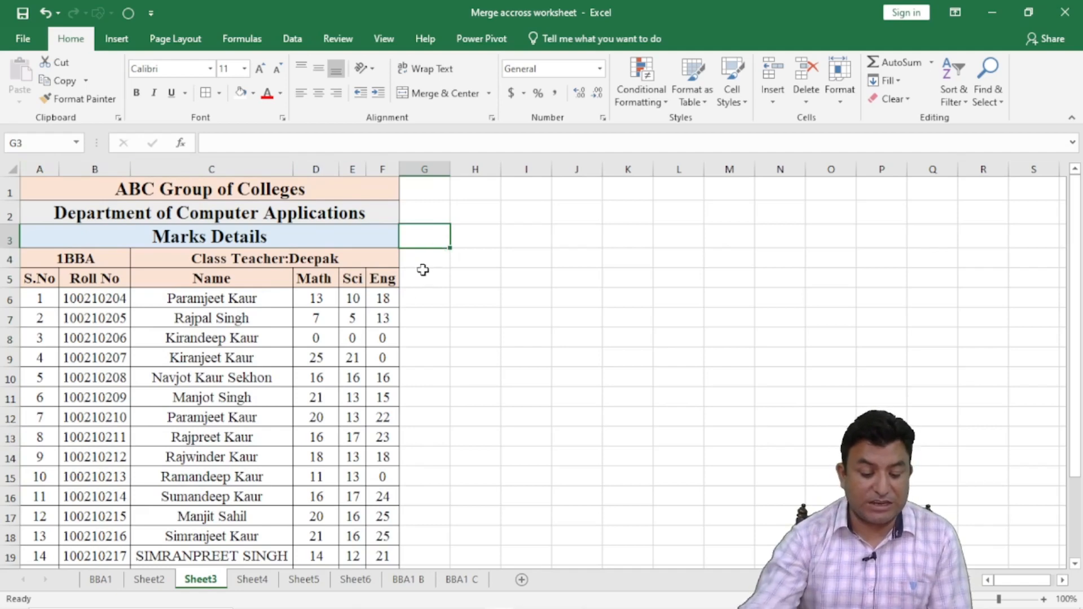
Select the whole marks table on BBA1, reselect it as a cell range starting at A1, and clear the selection.
{"action": "left_click", "coordinate": [100, 579]}
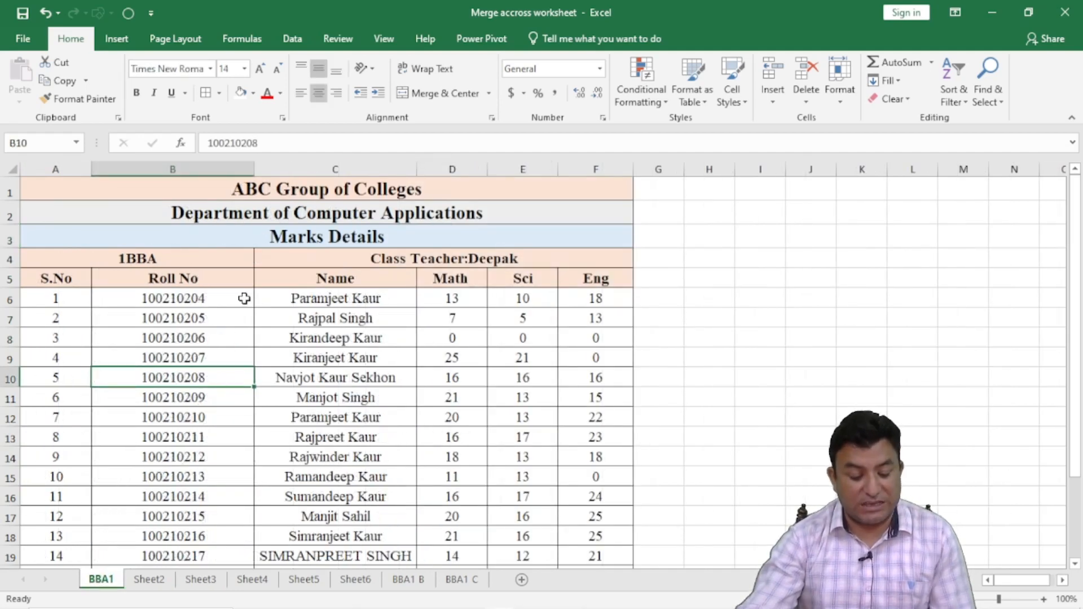
{"action": "key", "text": "ctrl+a"}
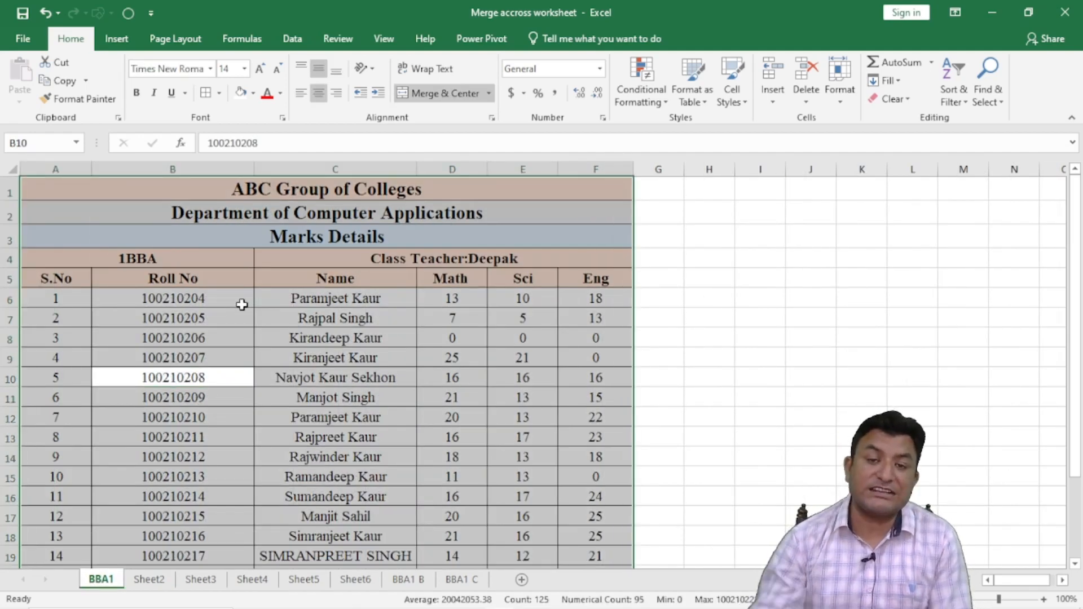
{"action": "left_click", "coordinate": [645, 278]}
{"action": "mouse_move", "coordinate": [77, 186]}
{"action": "left_mouse_down"}
{"action": "mouse_move", "coordinate": [399, 296]}
{"action": "mouse_move", "coordinate": [416, 573]}
{"action": "mouse_move", "coordinate": [418, 542]}
{"action": "left_mouse_up"}
{"action": "scroll", "coordinate": [283, 358], "scroll_direction": "up", "scroll_amount": 2}
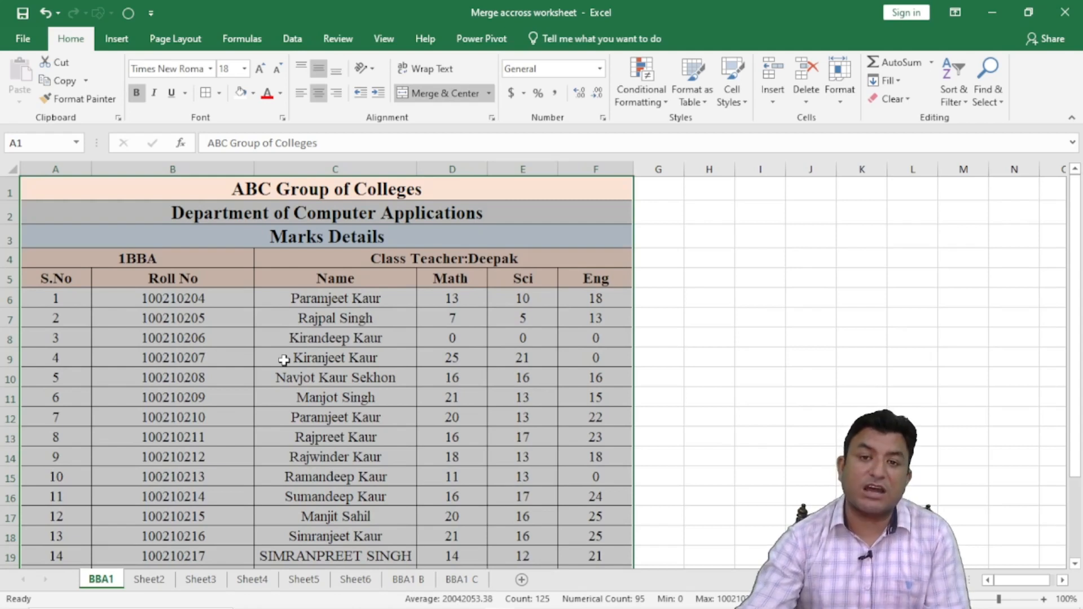
{"action": "left_click", "coordinate": [325, 322]}
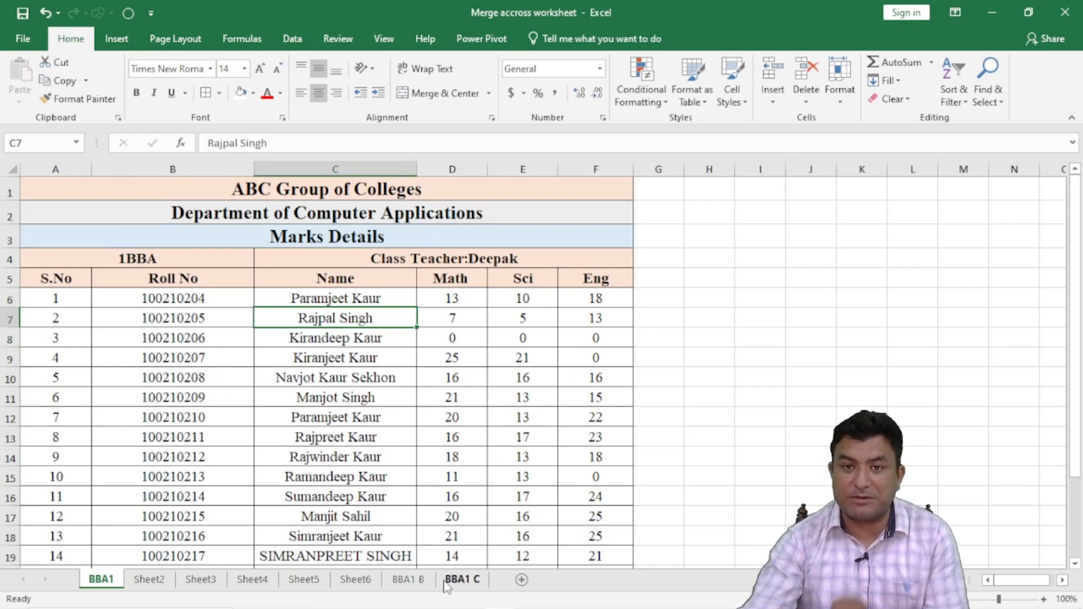
Review BBA1 B and BBA1 C, and select the whole marks table on BBA1 with those two sheets grouped to it.
{"action": "left_click", "coordinate": [417, 581]}
{"action": "left_click", "coordinate": [253, 375]}
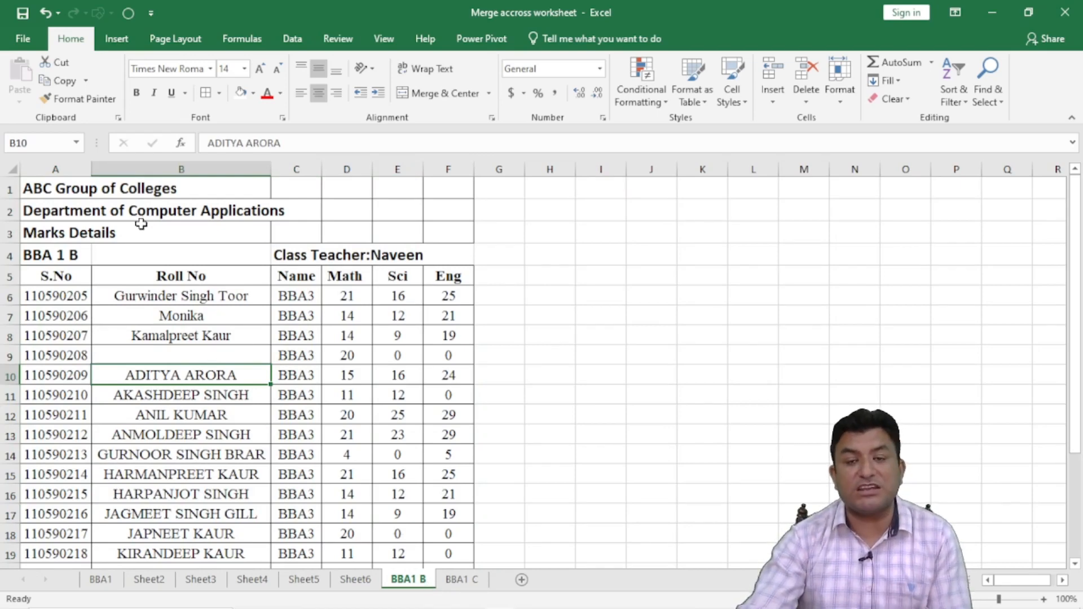
{"action": "left_click", "coordinate": [460, 579]}
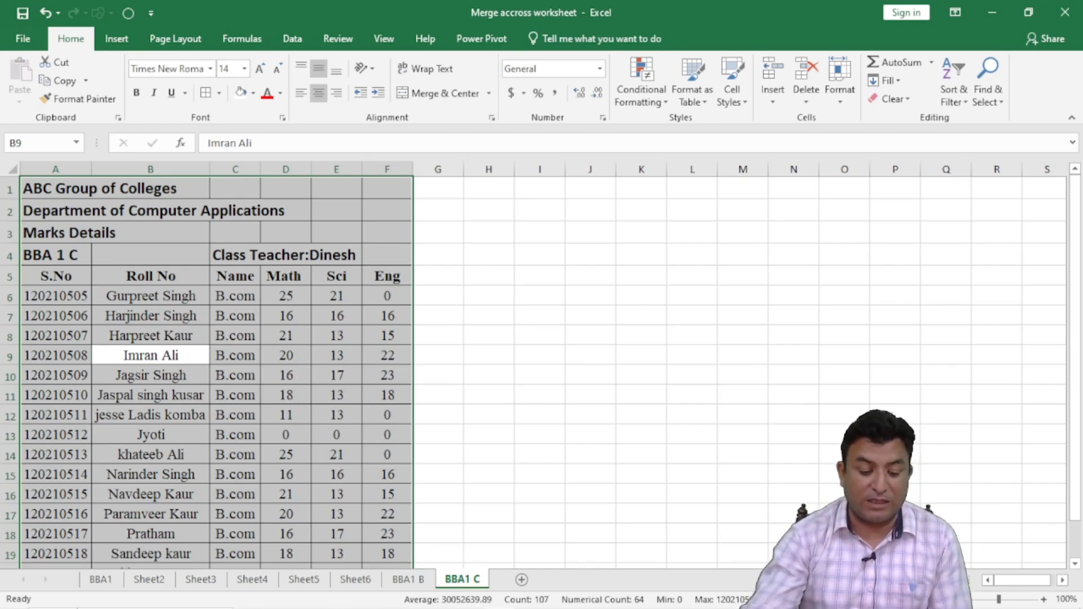
{"action": "left_click", "coordinate": [96, 580]}
{"action": "left_click", "coordinate": [231, 357]}
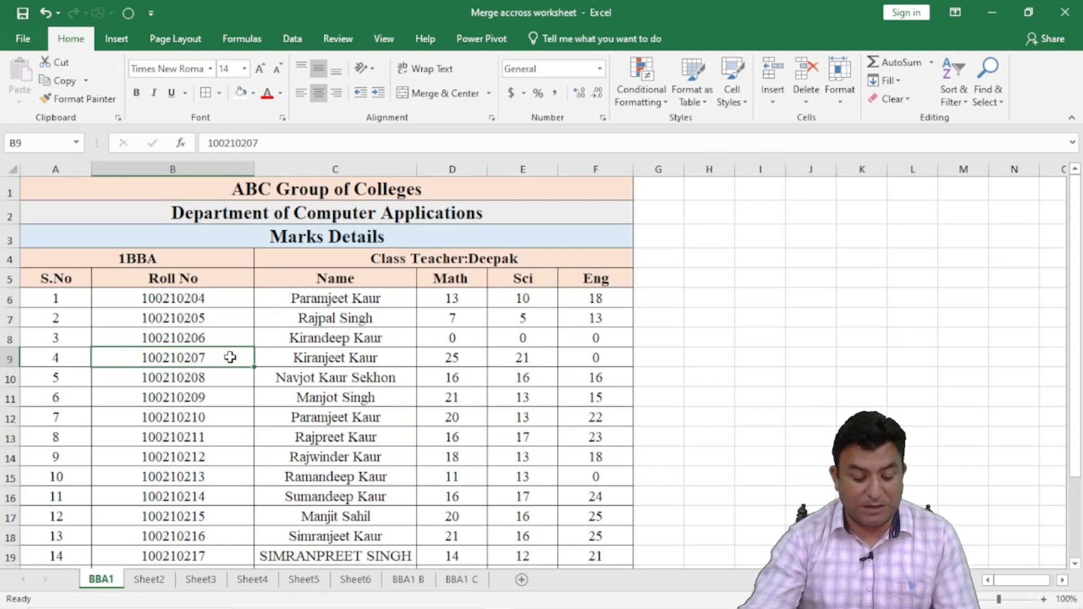
{"action": "key", "text": "ctrl+a"}
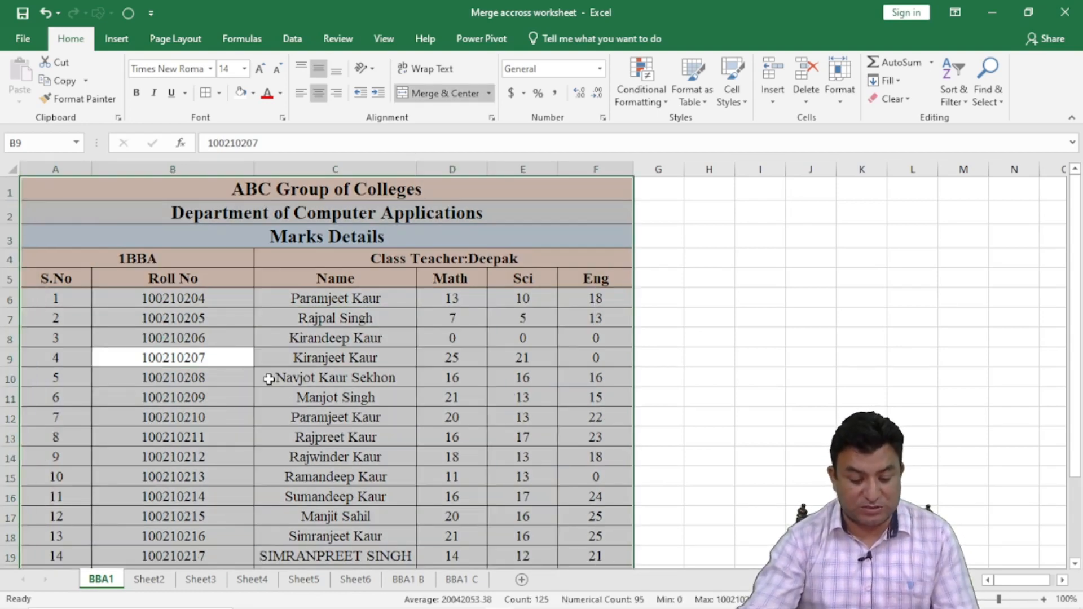
{"action": "left_click", "coordinate": [423, 581], "text": "ctrl"}
{"action": "left_click", "coordinate": [460, 584], "text": "ctrl"}
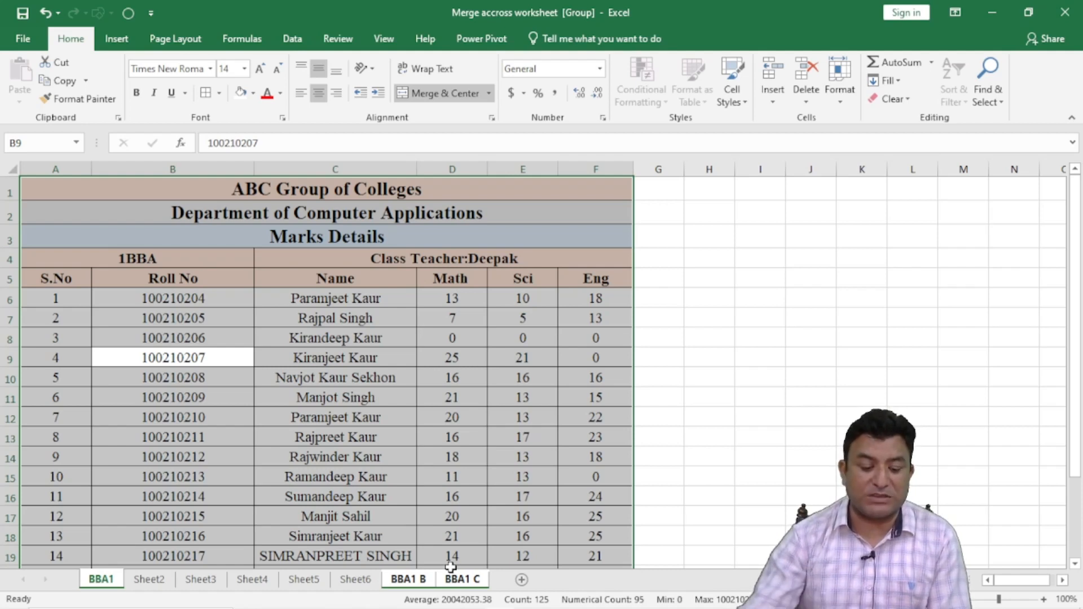
Fill only the formats of the selected BBA1 table across the grouped worksheets.
{"action": "left_click", "coordinate": [890, 81]}
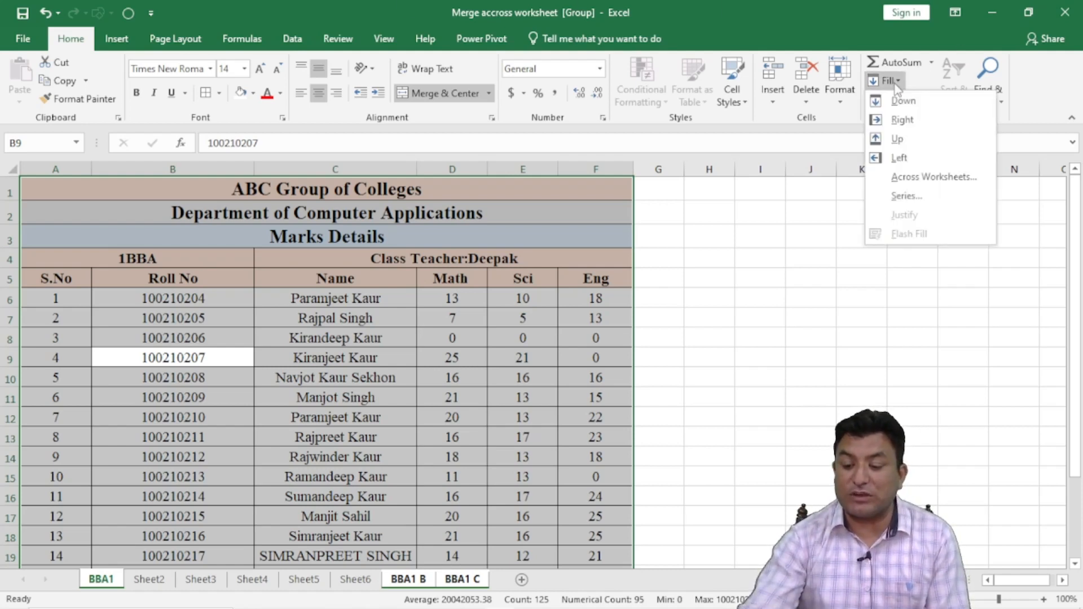
{"action": "left_click", "coordinate": [916, 178]}
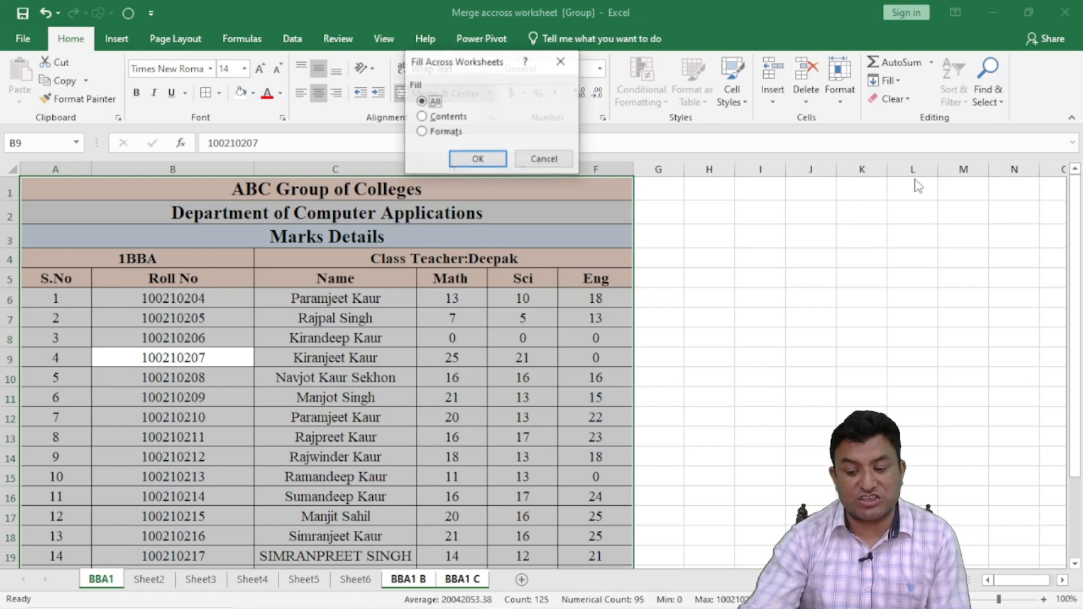
{"action": "left_click", "coordinate": [448, 132]}
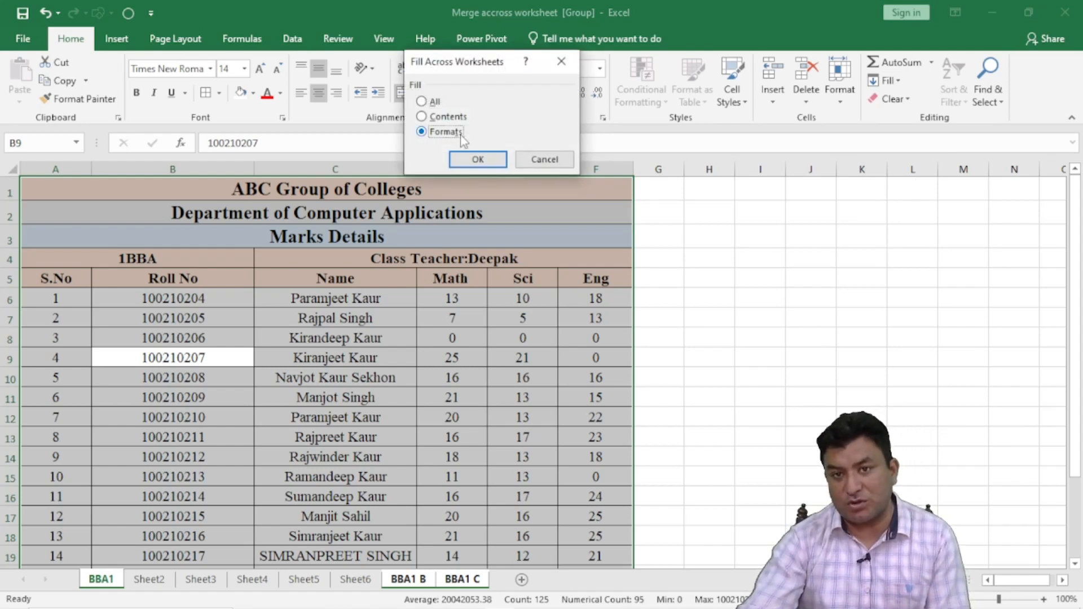
{"action": "left_click", "coordinate": [477, 160]}
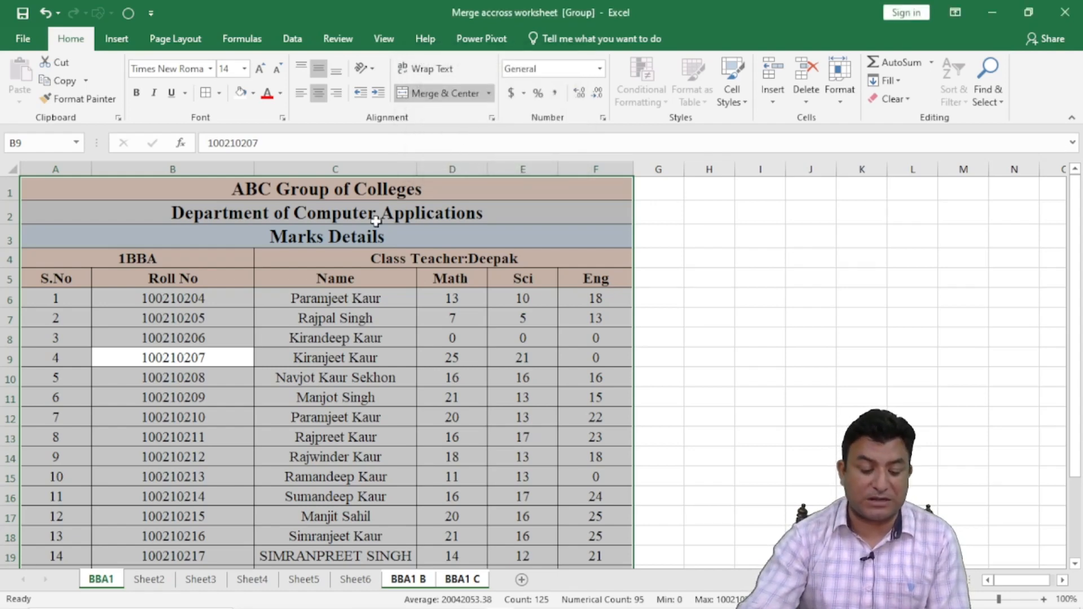
Ungroup the sheets and check the formatting applied to the tables on BBA1 B and BBA1 C.
{"action": "left_click", "coordinate": [374, 580]}
{"action": "left_click", "coordinate": [408, 580]}
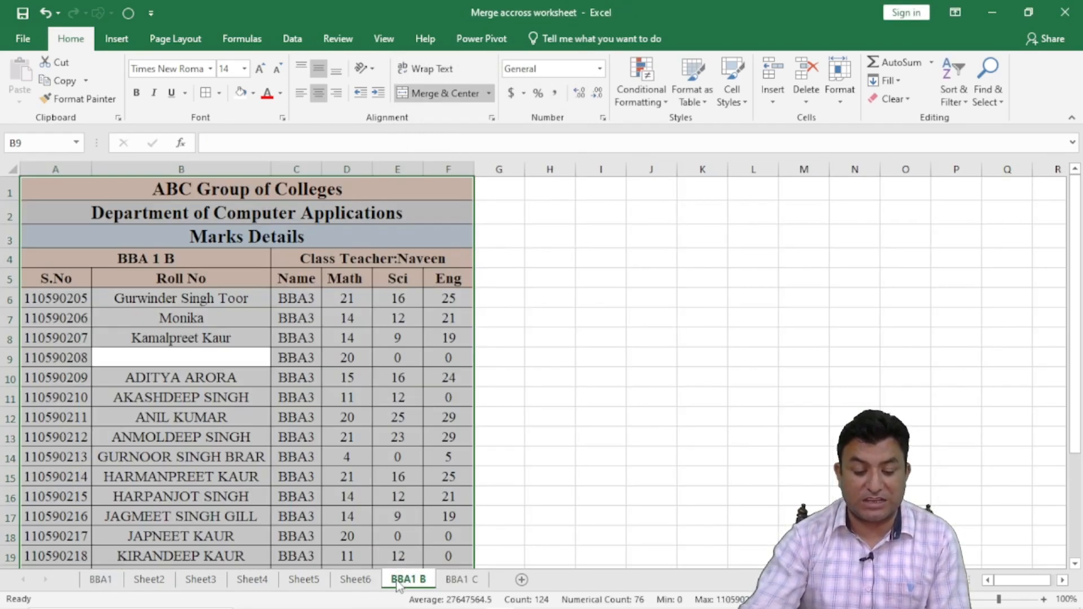
{"action": "left_click", "coordinate": [448, 581]}
{"action": "left_click", "coordinate": [413, 581]}
{"action": "left_click", "coordinate": [547, 417]}
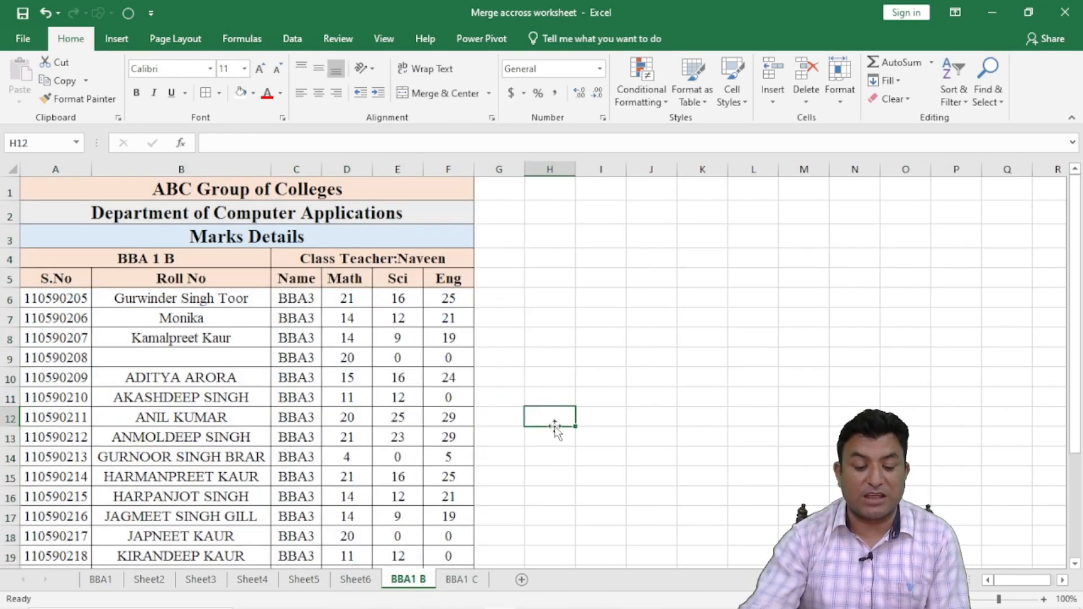
Select the marks table on BBA1, group the sheet with Sheet2, and fill only the contents across worksheets.
{"action": "left_click", "coordinate": [101, 580]}
{"action": "left_click", "coordinate": [375, 338]}
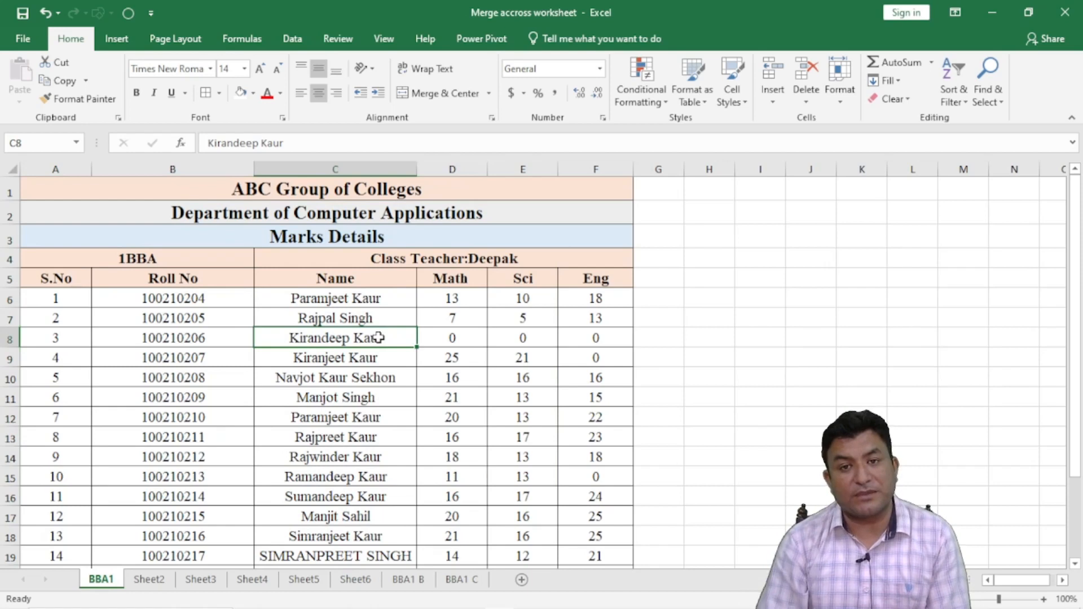
{"action": "left_click", "coordinate": [219, 340]}
{"action": "key", "text": "ctrl+a"}
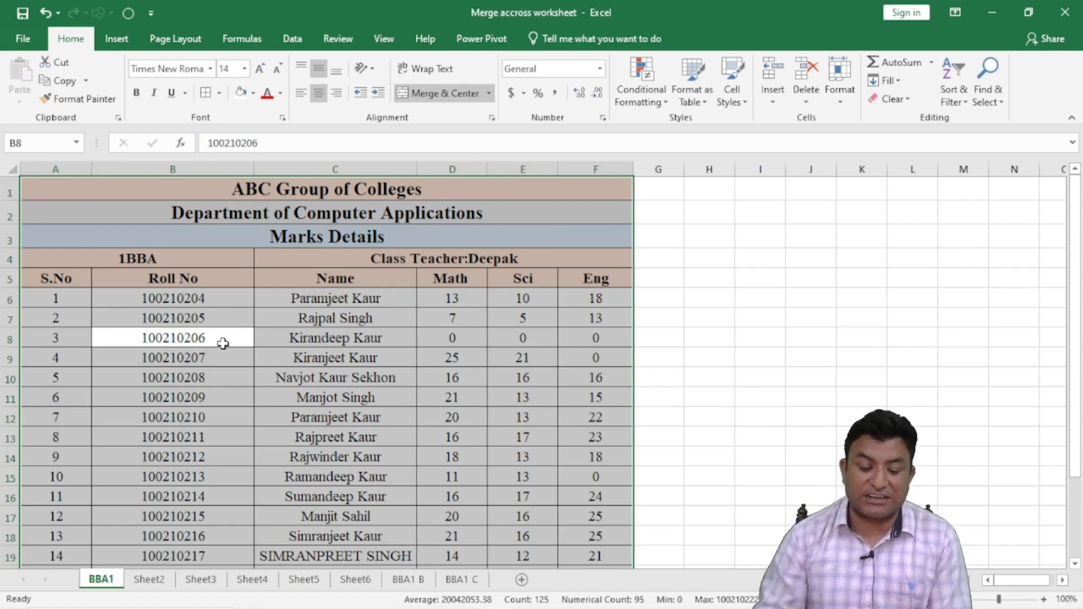
{"action": "left_click", "coordinate": [150, 580], "text": "ctrl"}
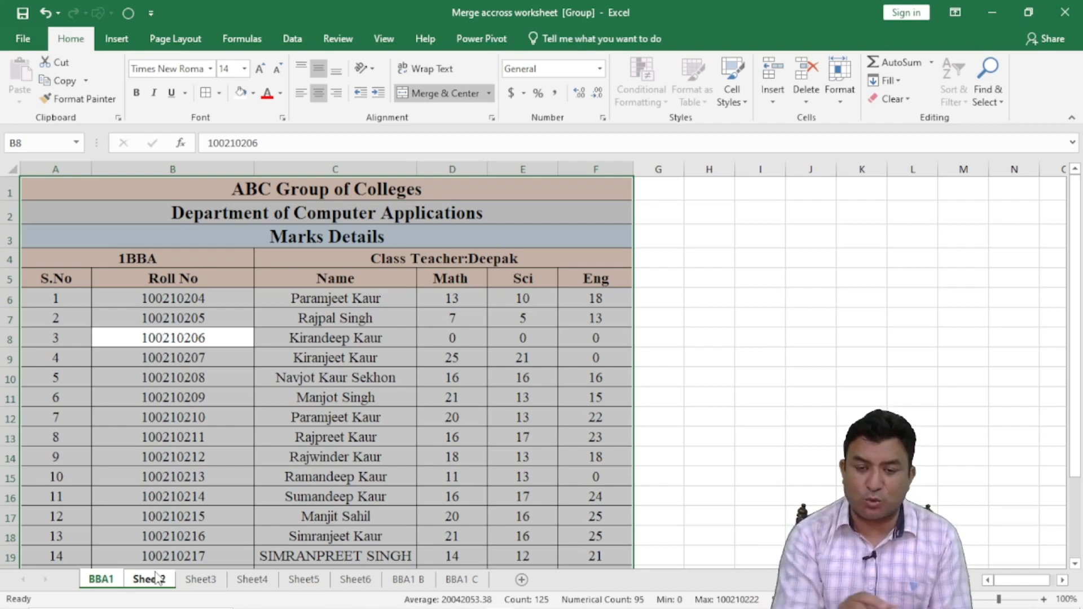
{"action": "left_click", "coordinate": [895, 83]}
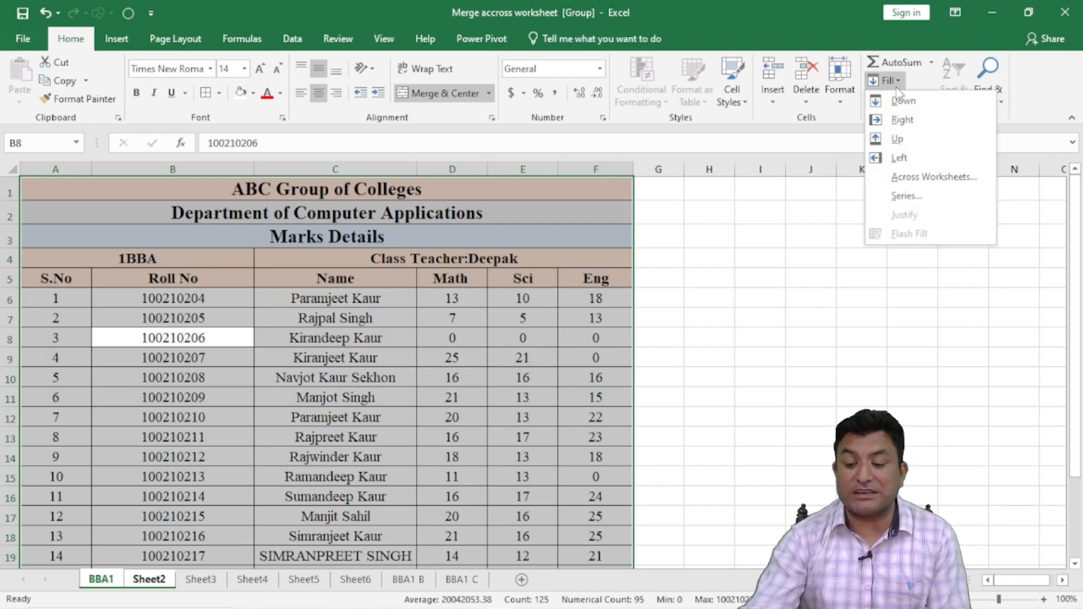
{"action": "left_click", "coordinate": [916, 179]}
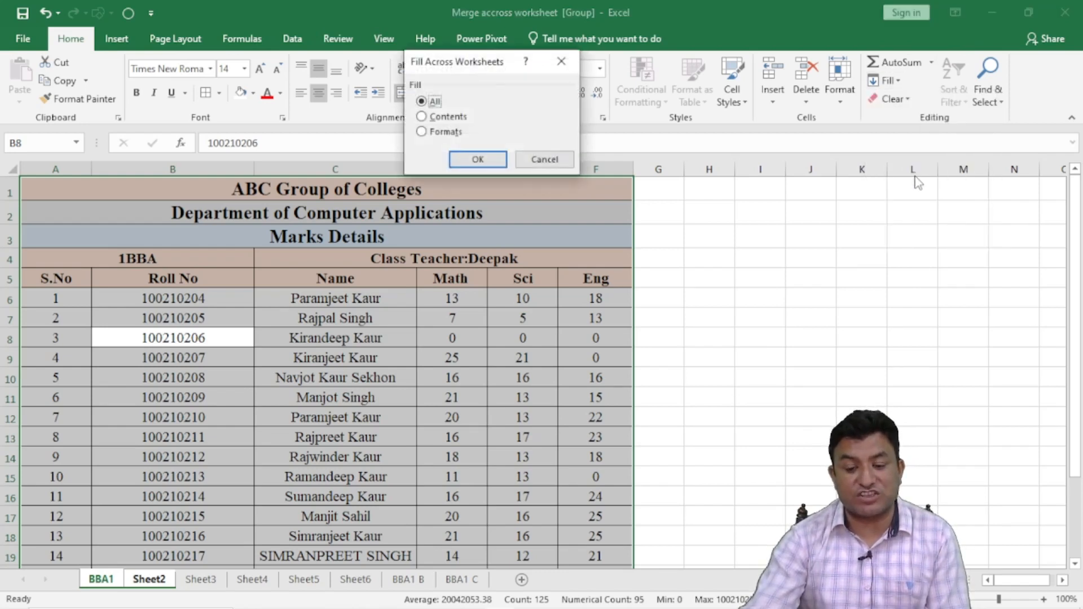
{"action": "left_click", "coordinate": [459, 119]}
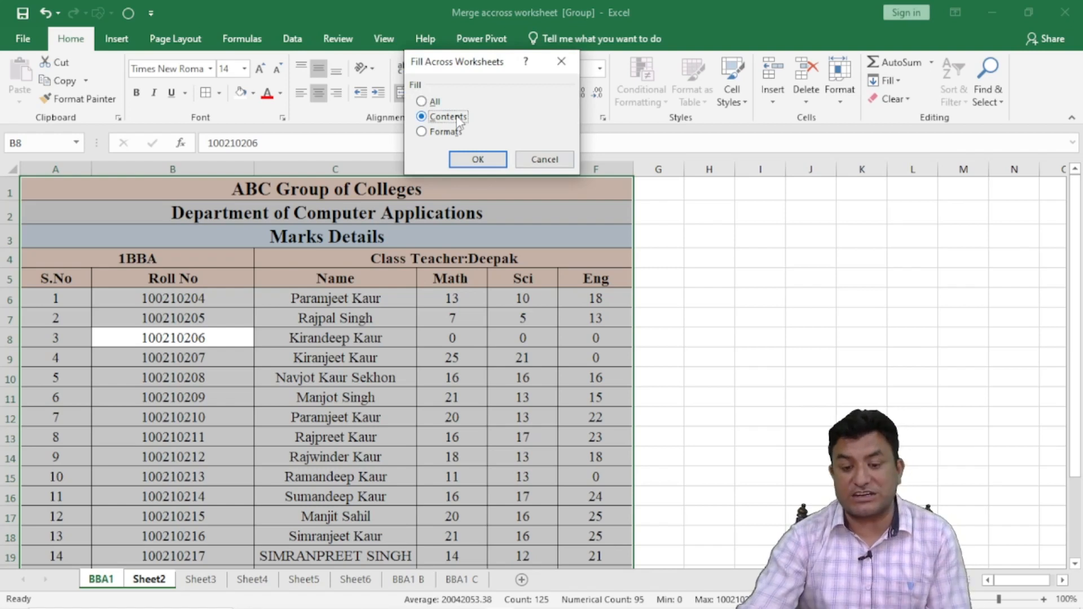
{"action": "left_click", "coordinate": [479, 160]}
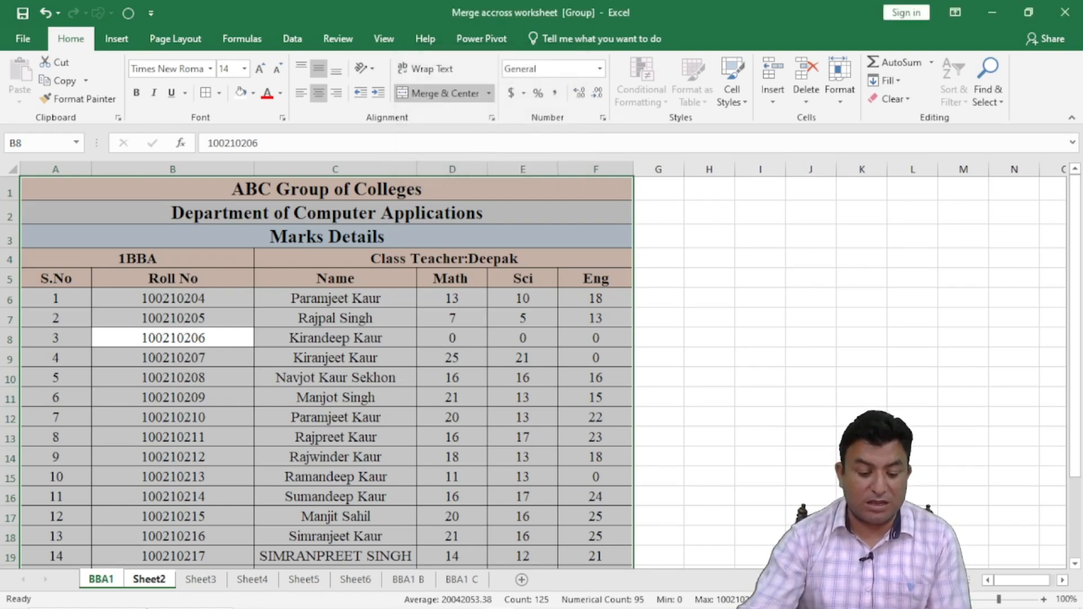
Ungroup the sheets and examine the marks table on Sheet2 against Sheet3 and BBA1.
{"action": "left_click", "coordinate": [202, 586]}
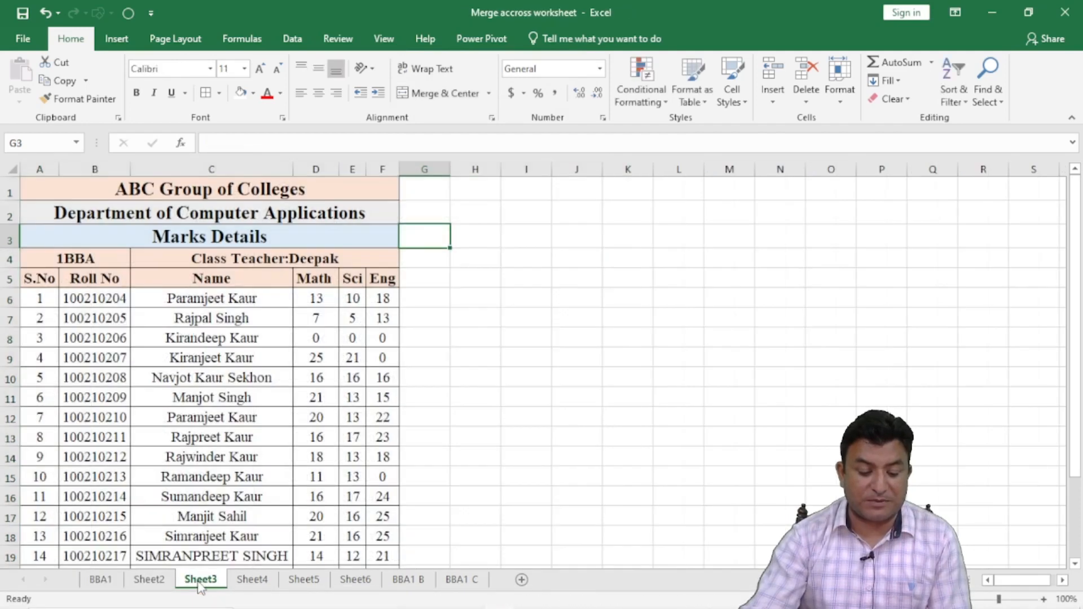
{"action": "left_click", "coordinate": [151, 585]}
{"action": "left_click", "coordinate": [116, 581]}
{"action": "left_click", "coordinate": [148, 581]}
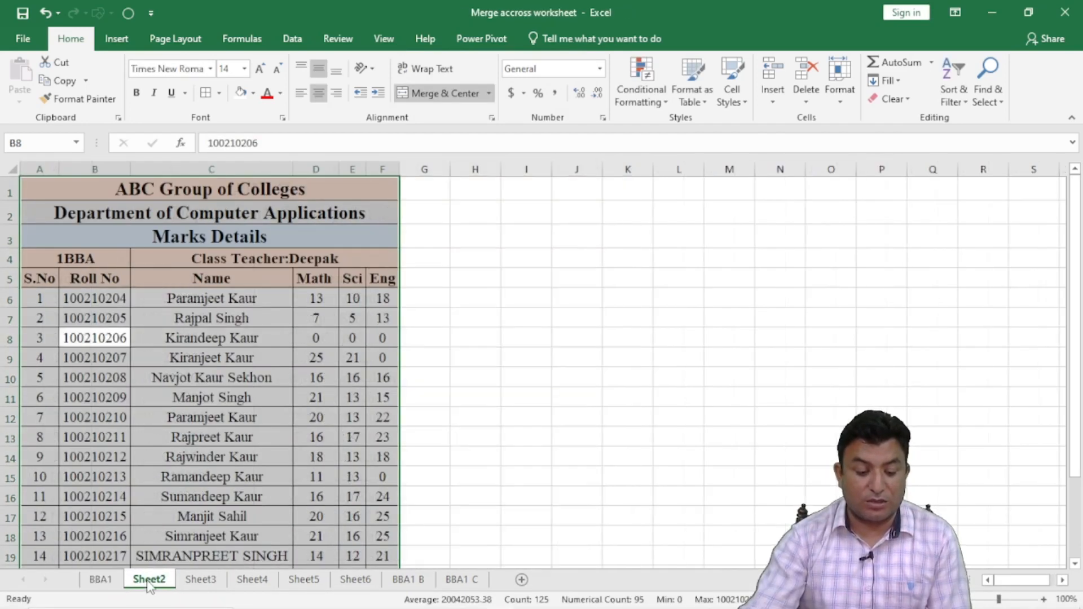
{"action": "left_click", "coordinate": [629, 334]}
{"action": "left_click", "coordinate": [316, 319]}
{"action": "scroll", "coordinate": [179, 326], "scroll_direction": "down", "scroll_amount": 14}
{"action": "scroll", "coordinate": [180, 325], "scroll_direction": "up", "scroll_amount": 14}
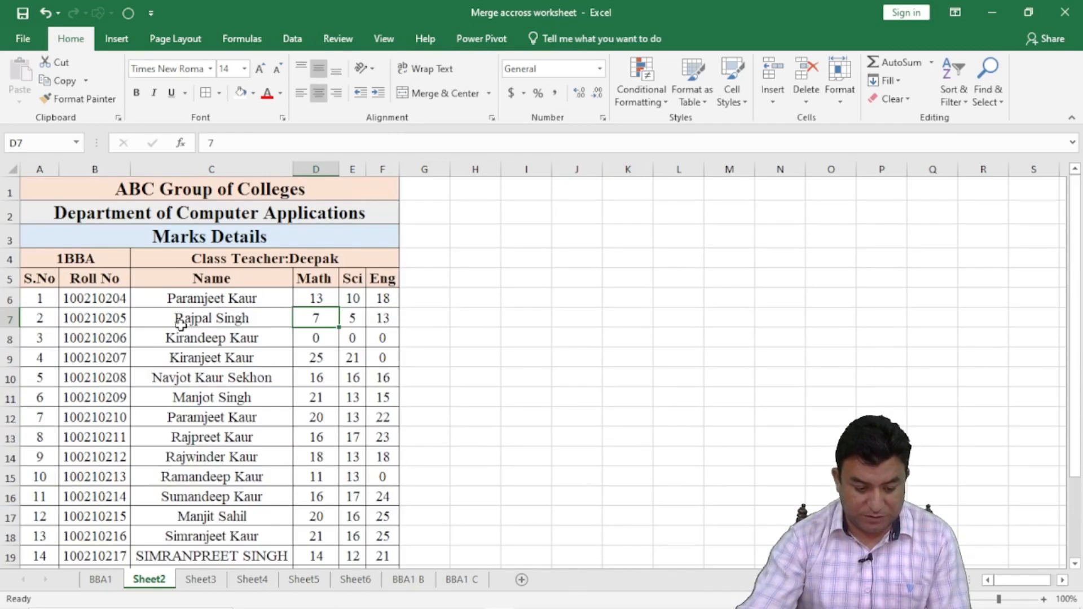
{"action": "left_click", "coordinate": [195, 581]}
{"action": "left_click", "coordinate": [163, 584]}
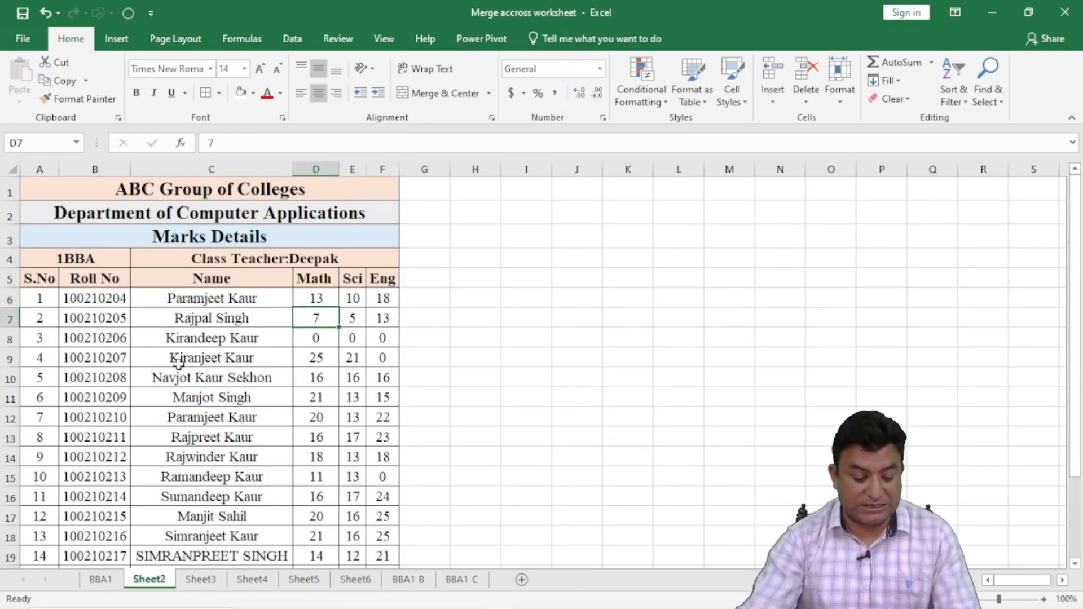
Try to clear the contents of column A on Sheet2.
{"action": "key", "text": "ctrl+a"}
{"action": "right_click", "coordinate": [44, 170]}
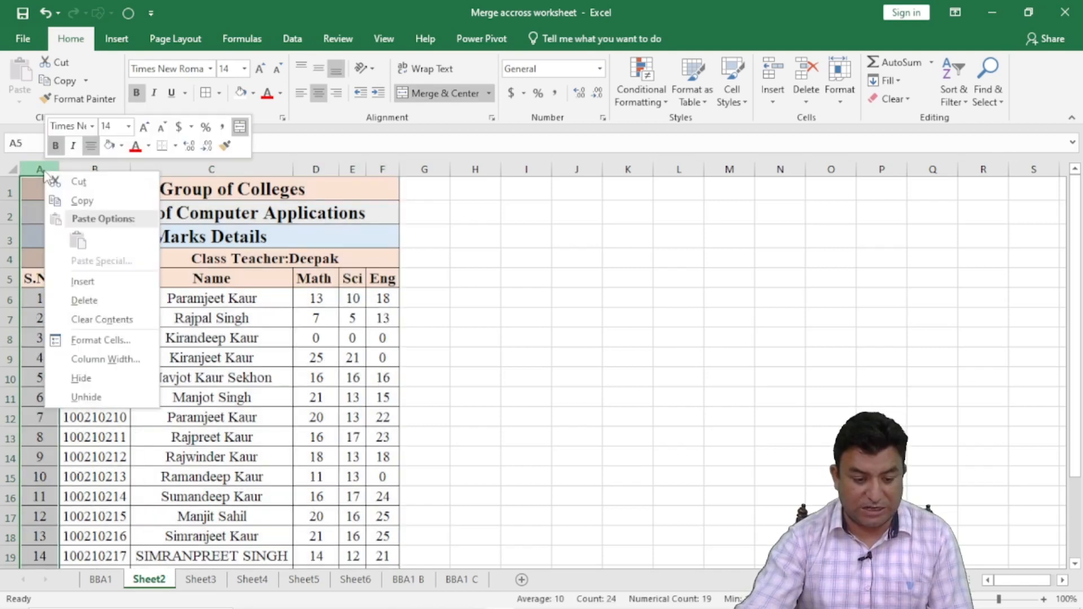
{"action": "left_click", "coordinate": [96, 319]}
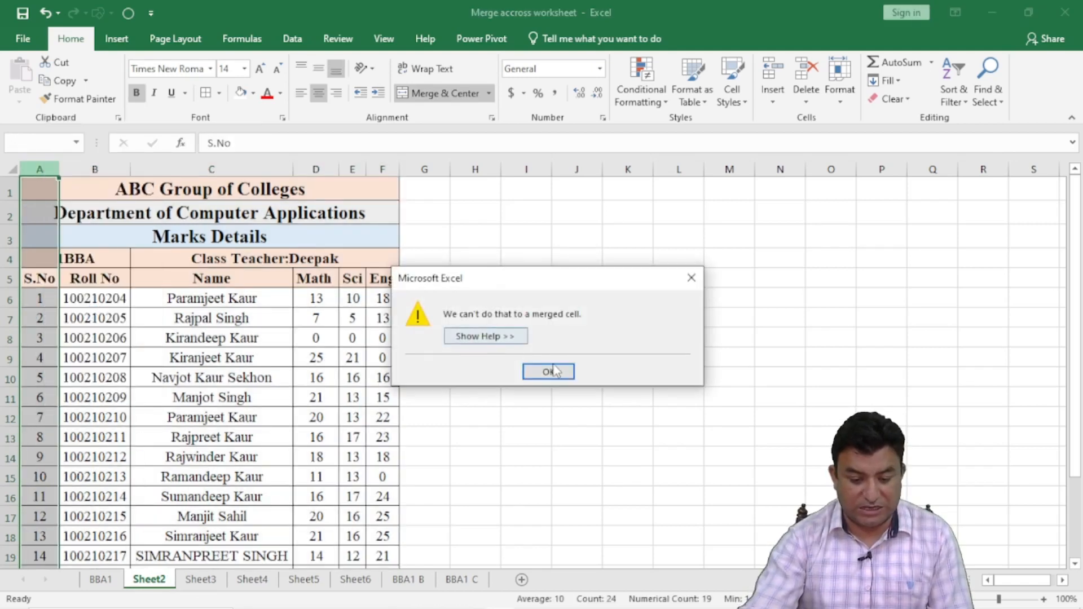
{"action": "left_click", "coordinate": [556, 374]}
{"action": "left_click_drag", "start_coordinate": [626, 400], "coordinate": [623, 412]}
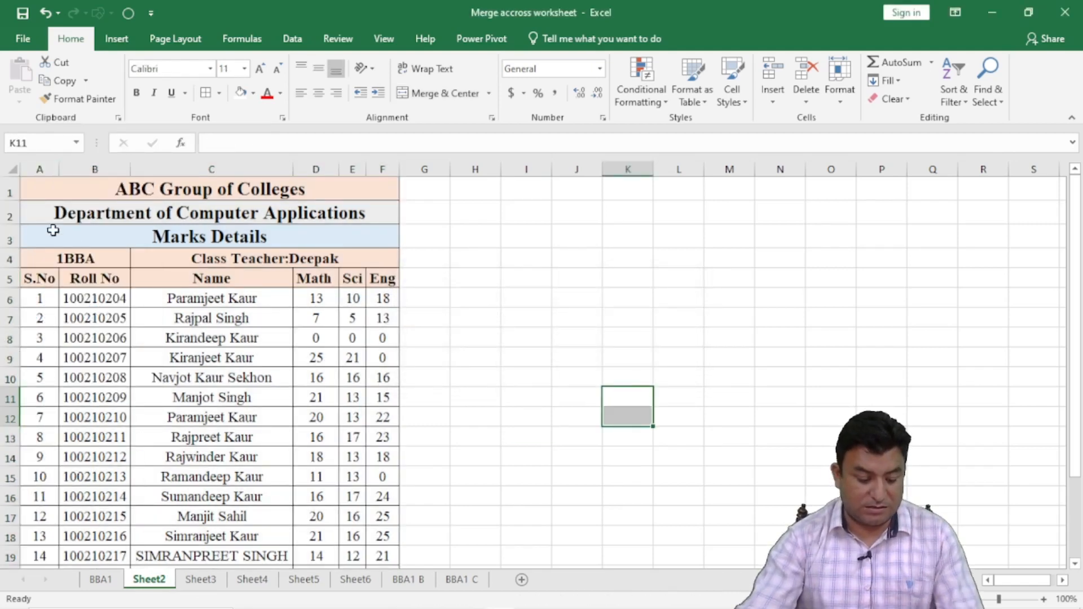
Clear the contents of the entire Sheet2 and delete its columns A to F.
{"action": "key", "text": "ctrl+a"}
{"action": "right_click", "coordinate": [88, 221]}
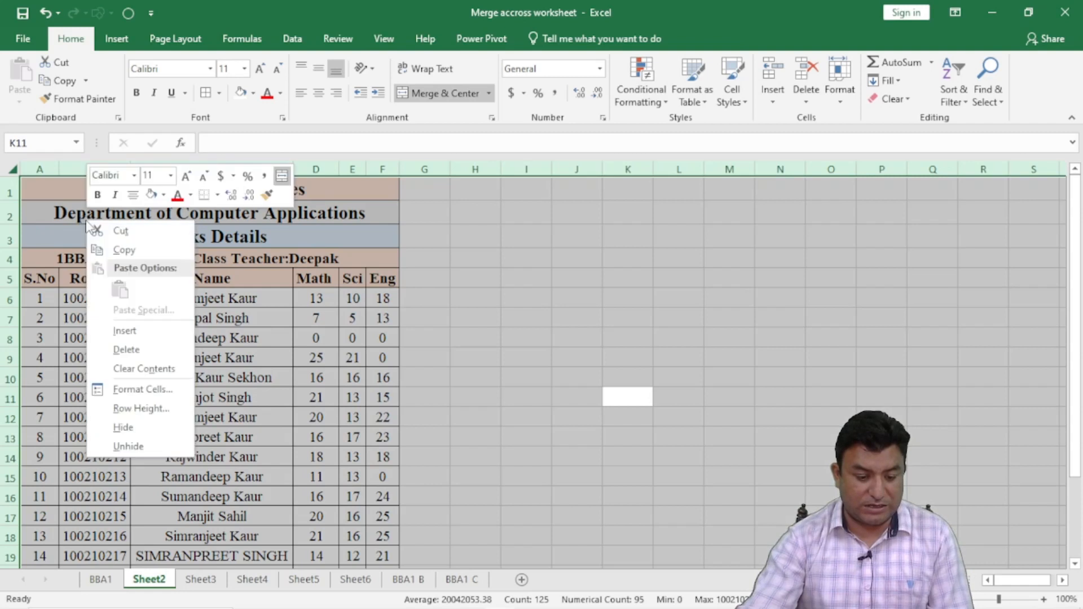
{"action": "left_click", "coordinate": [142, 369]}
{"action": "left_click", "coordinate": [177, 370]}
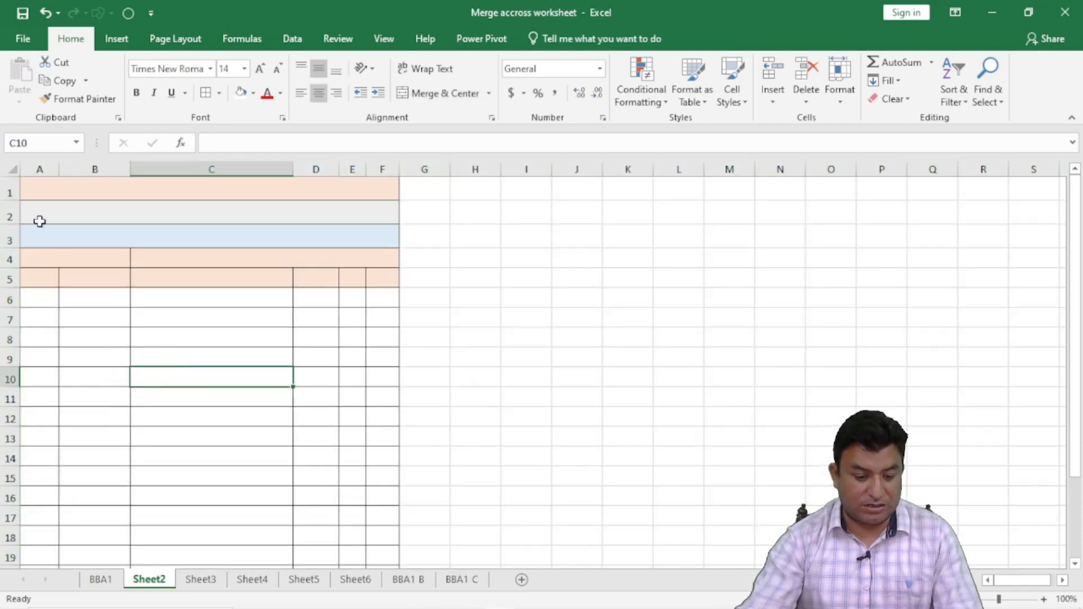
{"action": "mouse_move", "coordinate": [41, 160]}
{"action": "left_mouse_down"}
{"action": "mouse_move", "coordinate": [391, 143]}
{"action": "mouse_move", "coordinate": [381, 158]}
{"action": "left_mouse_up"}
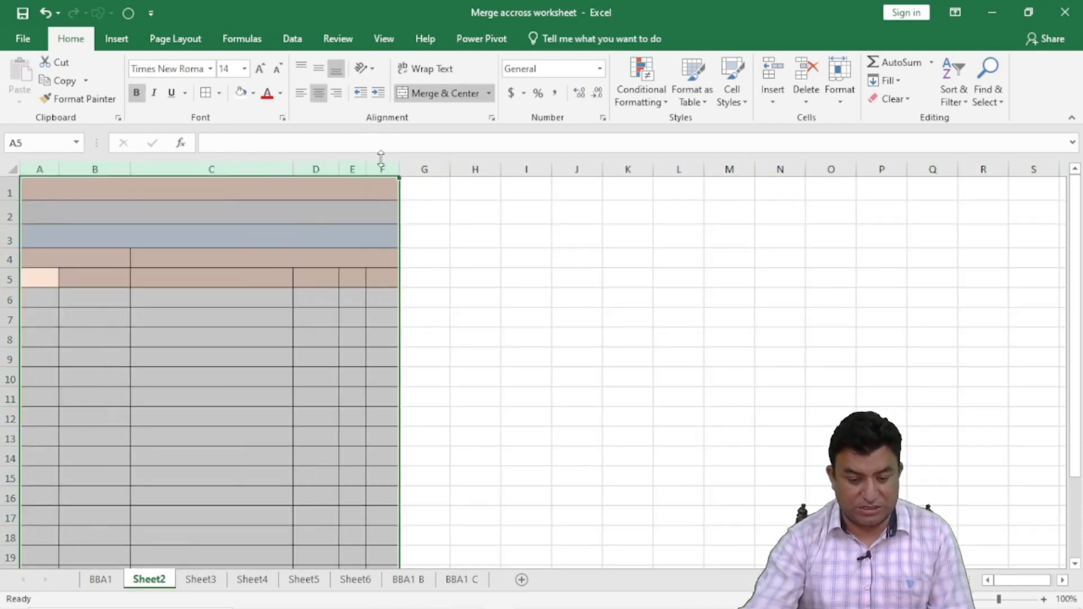
{"action": "right_click", "coordinate": [381, 159]}
{"action": "left_click", "coordinate": [435, 294]}
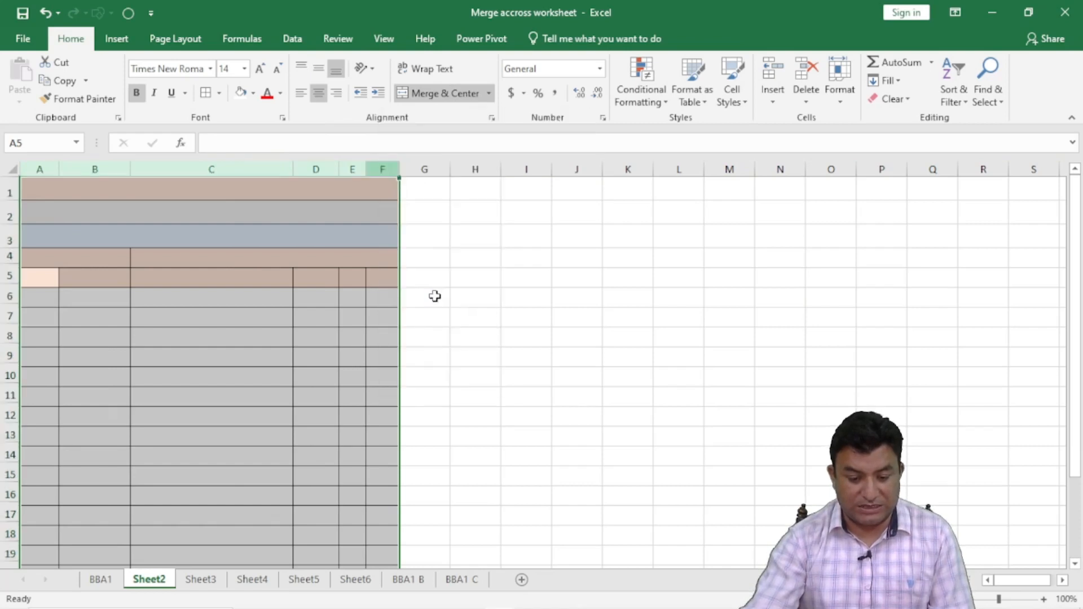
{"action": "left_click", "coordinate": [448, 298]}
Fill only the contents of BBA1's whole marks table across to the emptied Sheet2, with both sheets grouped.
{"action": "left_click", "coordinate": [101, 579]}
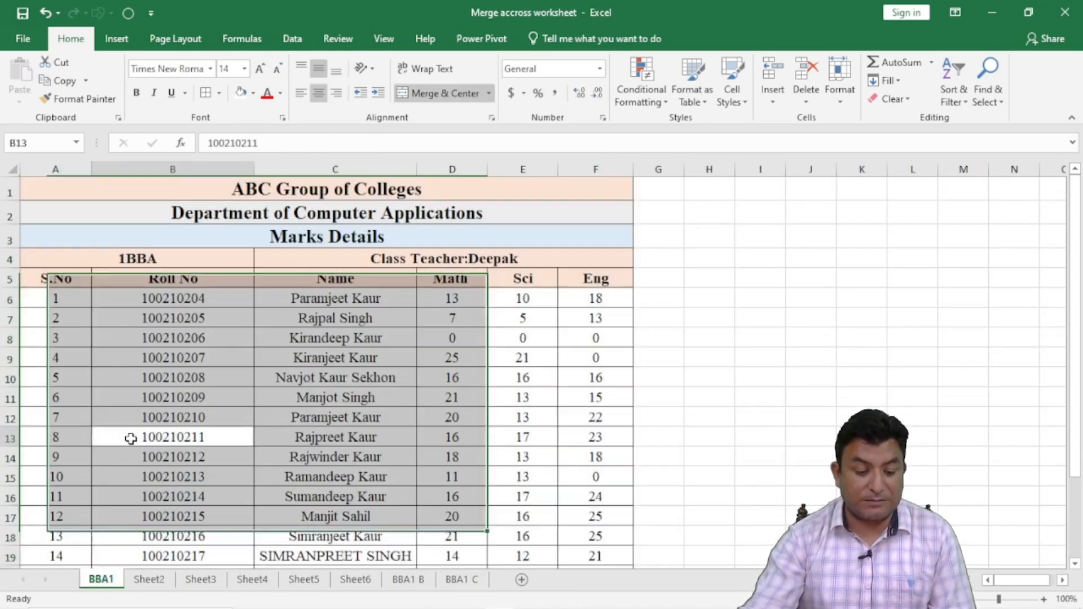
{"action": "key", "text": "ctrl+a"}
{"action": "left_click", "coordinate": [158, 581], "text": "ctrl"}
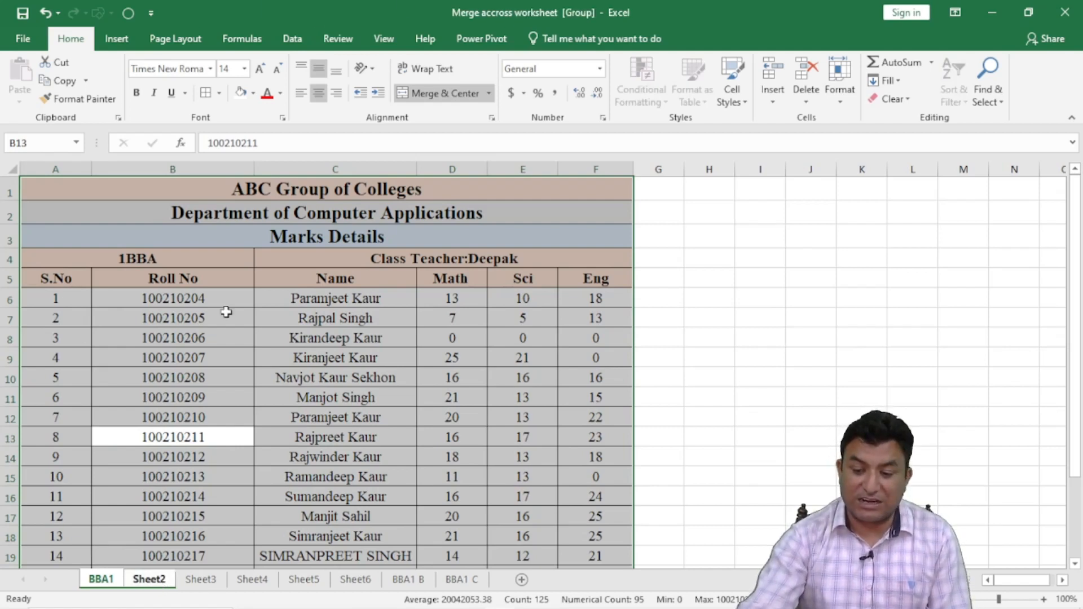
{"action": "left_click", "coordinate": [887, 80]}
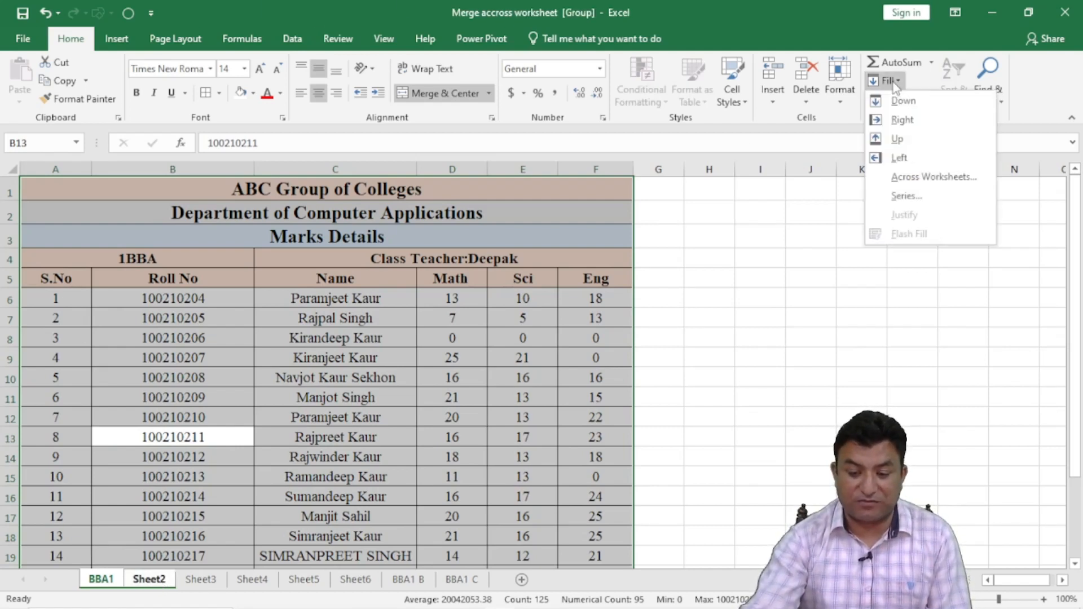
{"action": "left_click", "coordinate": [931, 177]}
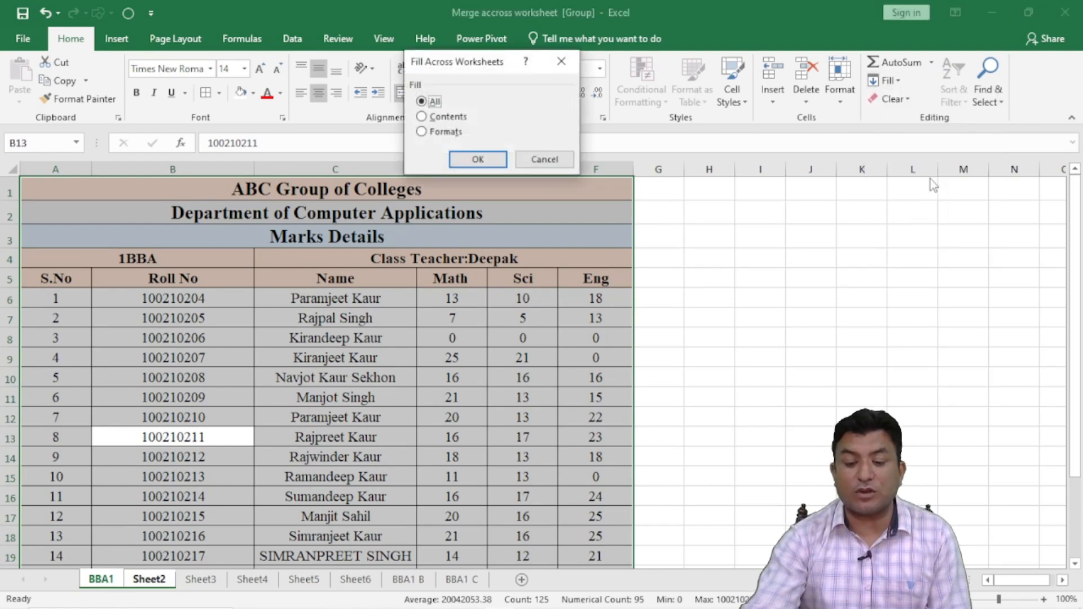
{"action": "left_click", "coordinate": [424, 117]}
{"action": "left_click", "coordinate": [485, 160]}
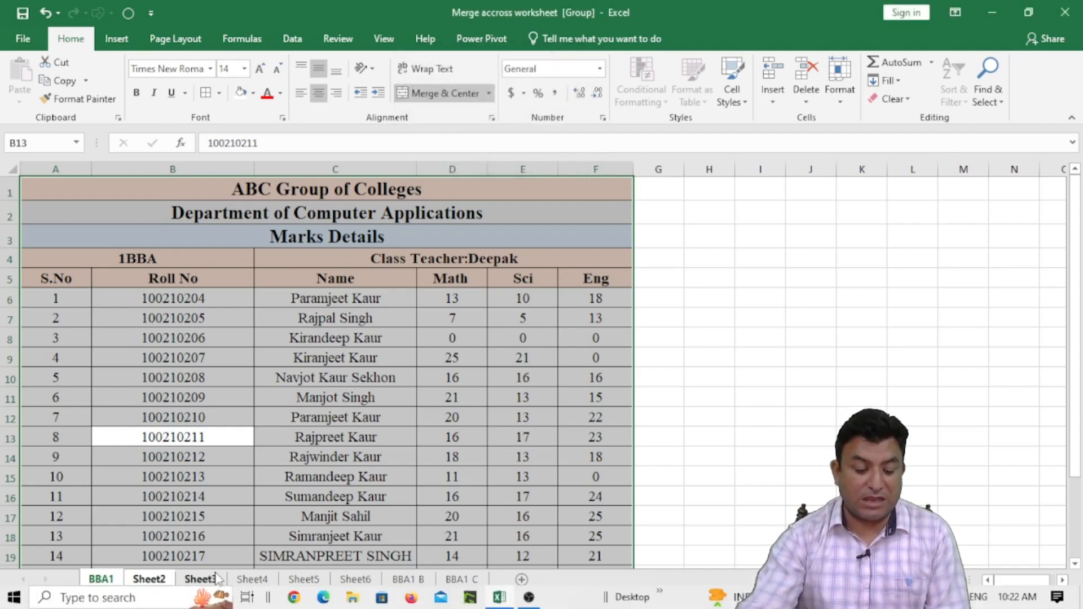
Ungroup the sheets and check the contents filled into Sheet2.
{"action": "left_click", "coordinate": [213, 580]}
{"action": "left_click", "coordinate": [157, 580]}
{"action": "left_click", "coordinate": [469, 345]}
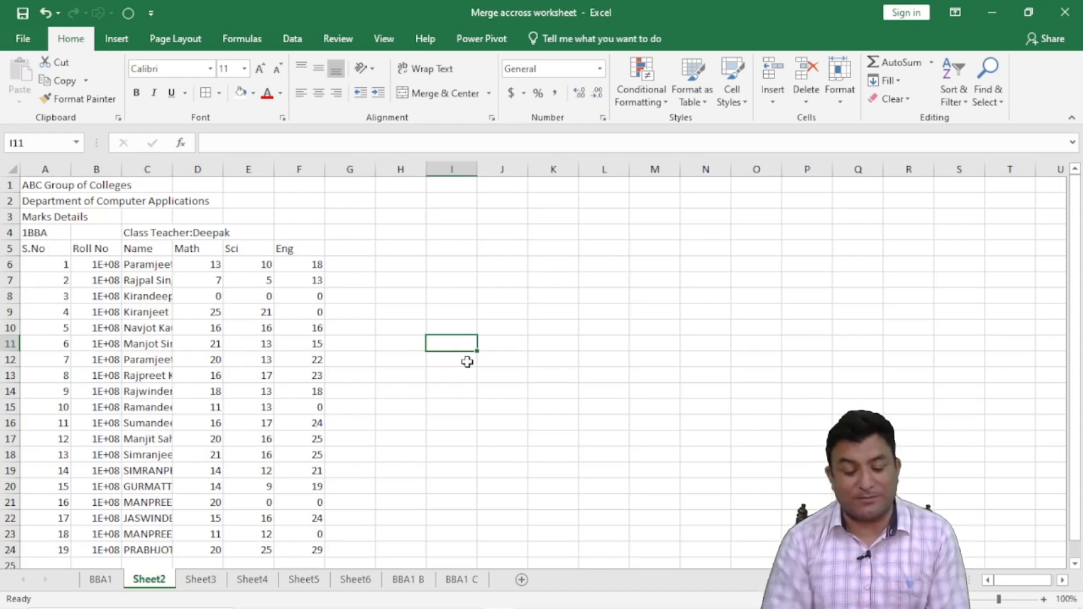
Delete columns A to F on Sheet3, removing the existing marks table.
{"action": "left_click", "coordinate": [200, 581]}
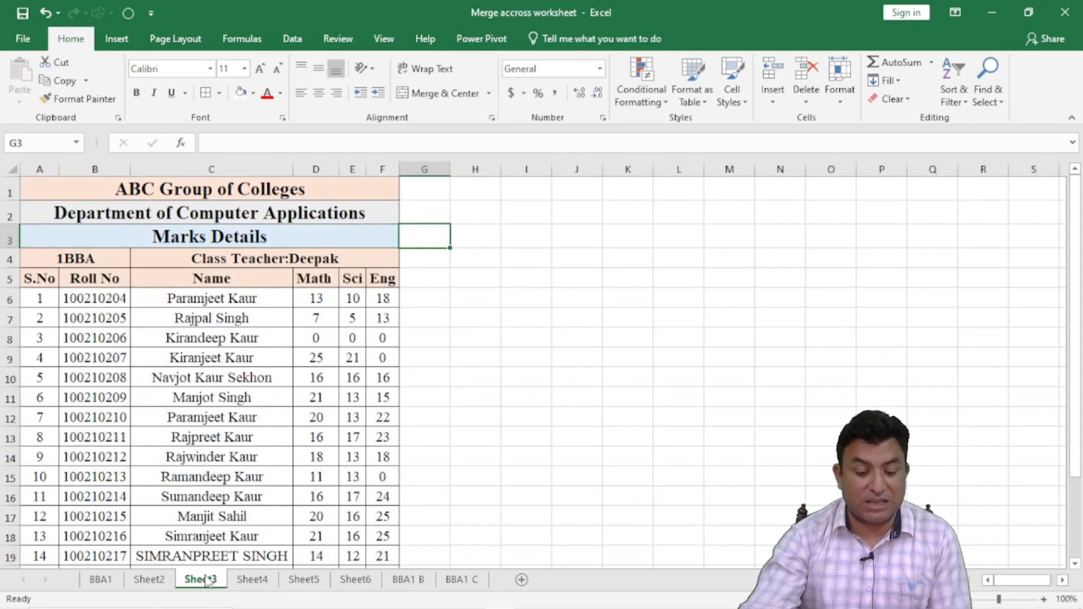
{"action": "left_click_drag", "start_coordinate": [39, 169], "coordinate": [389, 159]}
{"action": "right_click", "coordinate": [389, 161]}
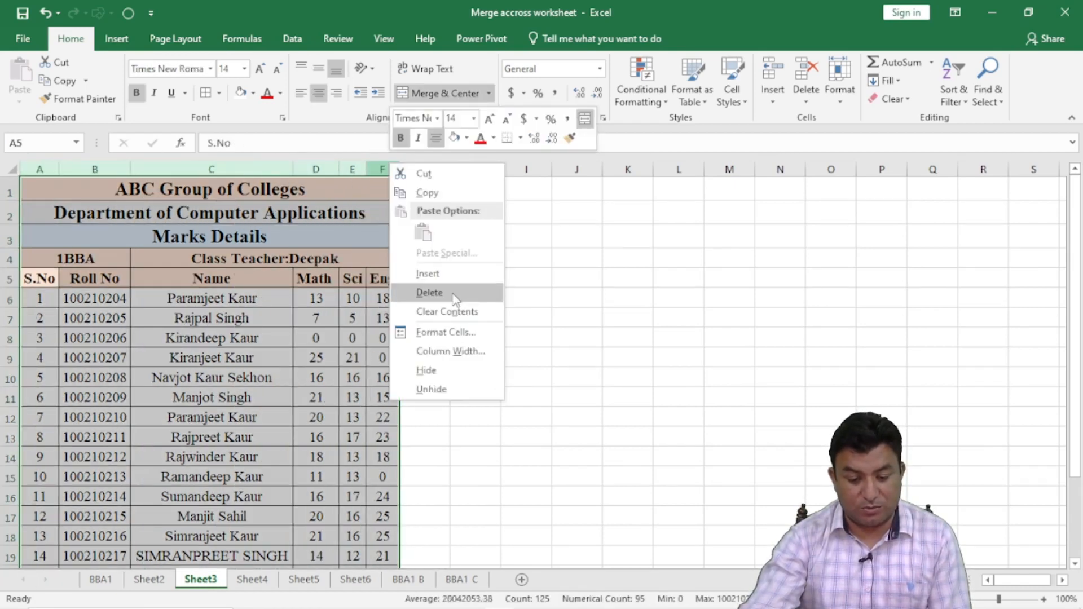
{"action": "left_click", "coordinate": [452, 292]}
{"action": "left_click", "coordinate": [397, 343]}
Fill only the formats of BBA1's whole marks table across to the emptied Sheet3, with both sheets grouped.
{"action": "left_click", "coordinate": [102, 579]}
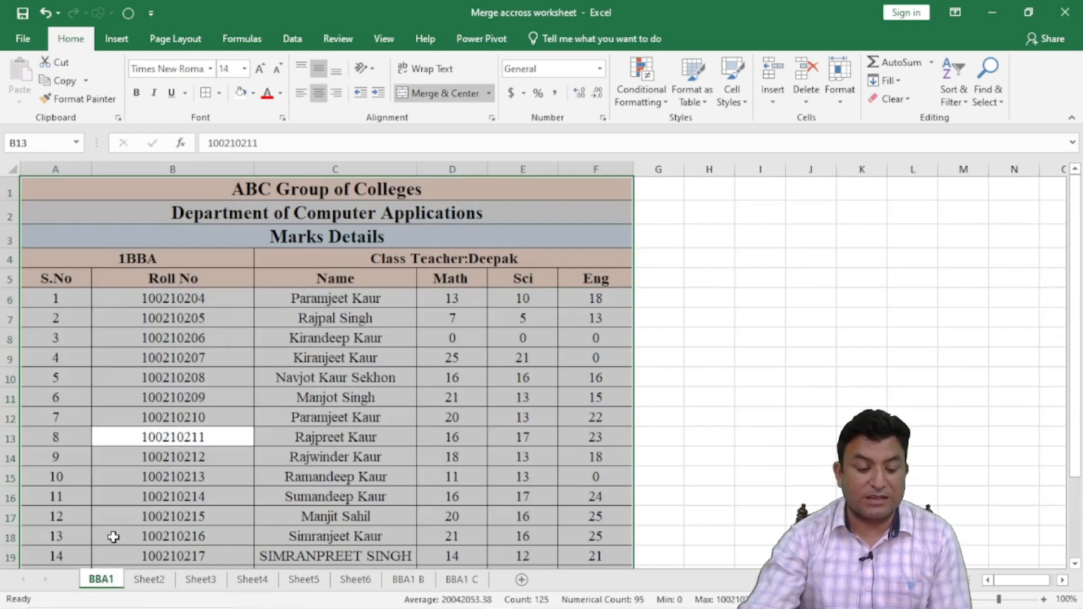
{"action": "left_click", "coordinate": [200, 342]}
{"action": "key", "text": "ctrl+a"}
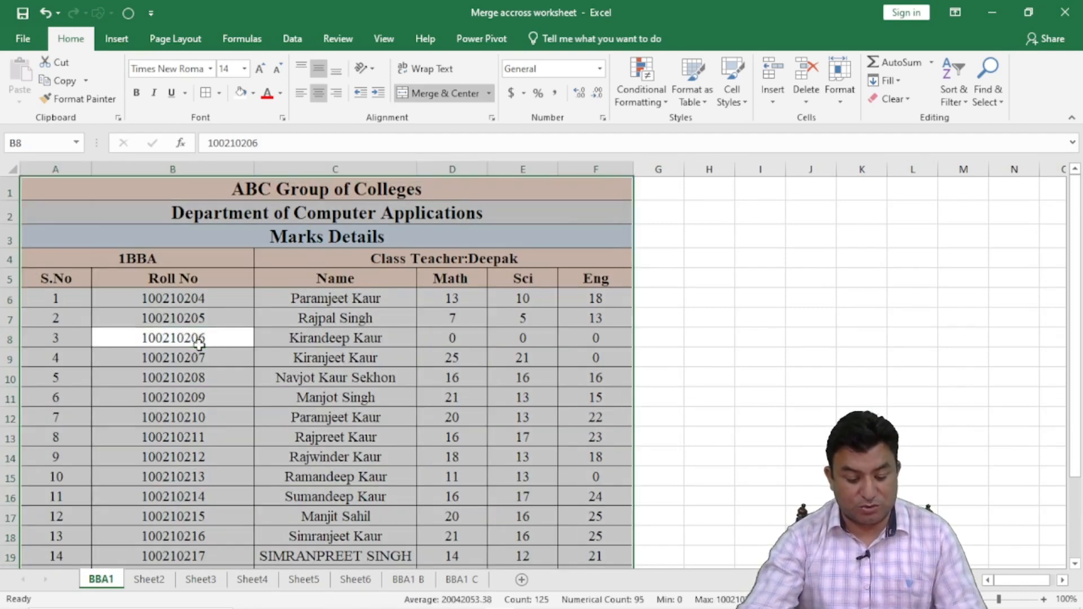
{"action": "left_click", "coordinate": [207, 580], "text": "ctrl"}
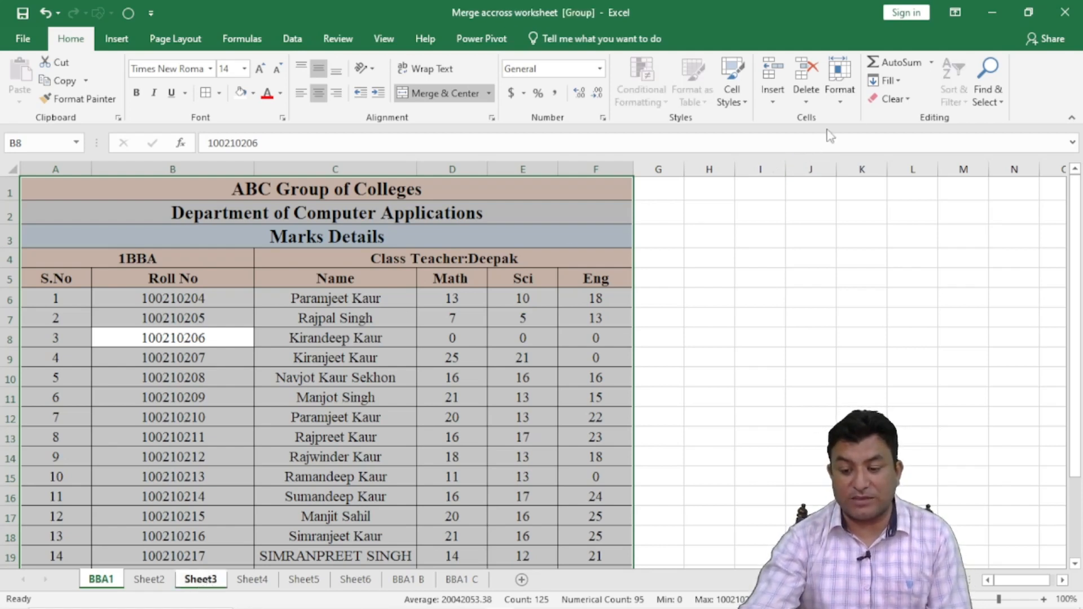
{"action": "left_click", "coordinate": [887, 80]}
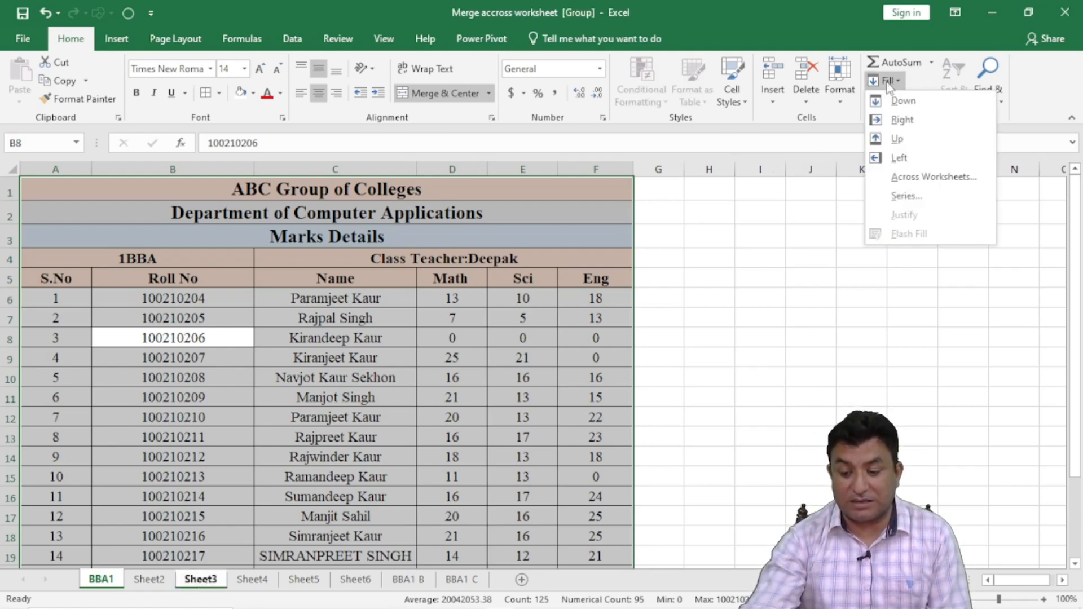
{"action": "left_click", "coordinate": [919, 178]}
{"action": "left_click", "coordinate": [448, 133]}
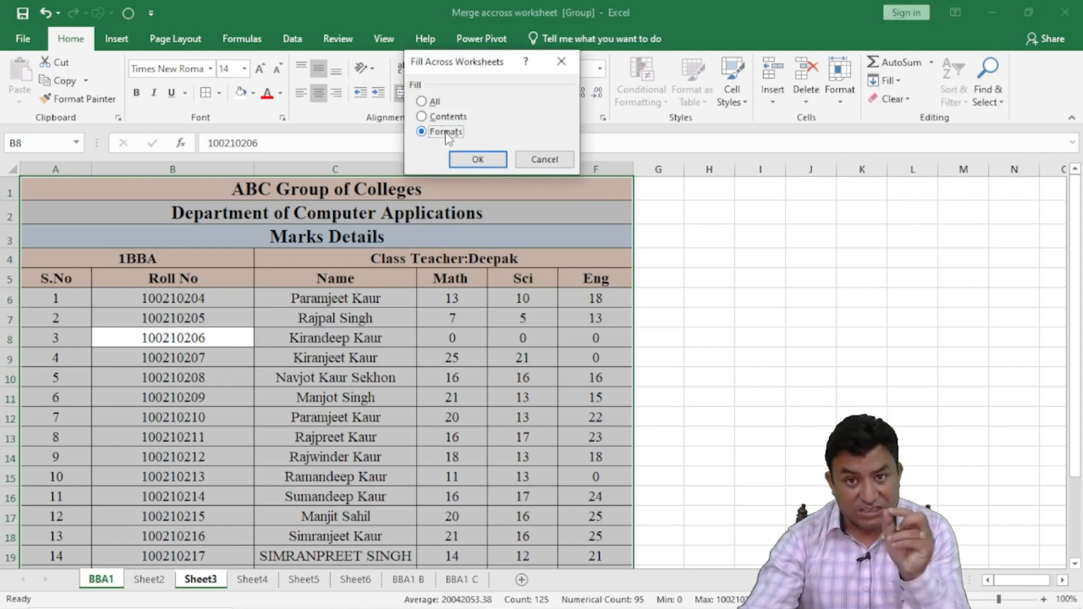
{"action": "left_click", "coordinate": [477, 160]}
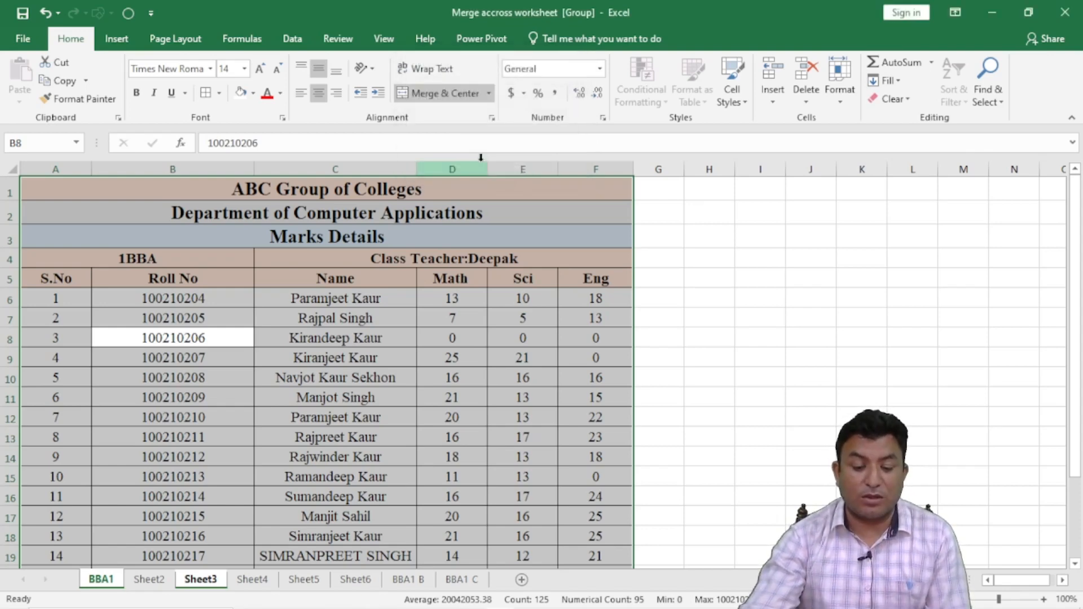
Ungroup the sheets and check the formatting filled into Sheet3.
{"action": "left_click", "coordinate": [268, 585]}
{"action": "left_click", "coordinate": [211, 586]}
{"action": "left_click", "coordinate": [525, 420]}
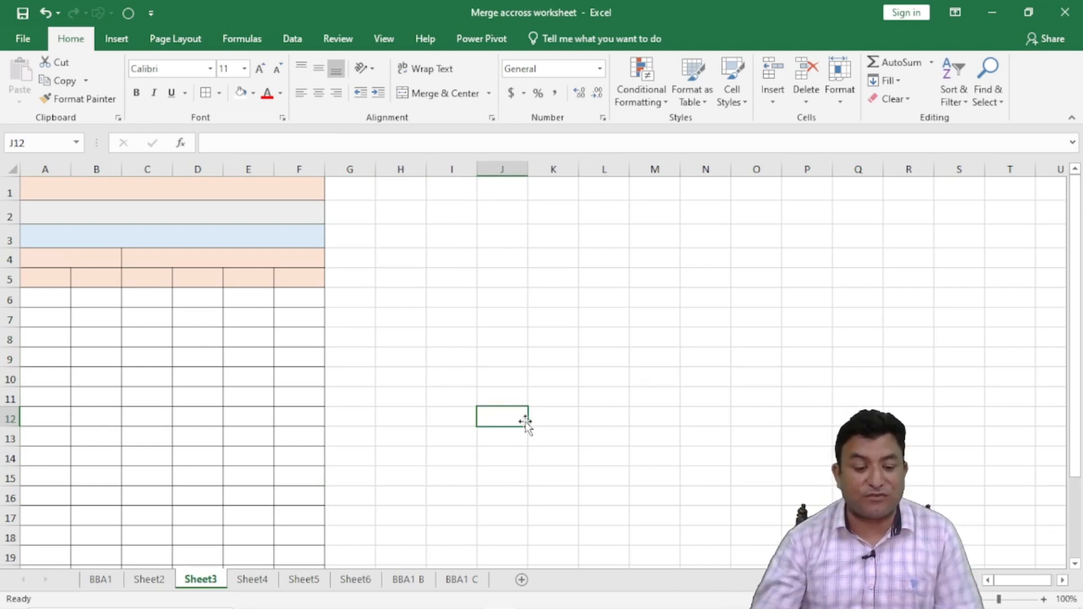
Enter the test text "hdhd" in the merged first title row of Sheet3 to try its filled format.
{"action": "left_click", "coordinate": [131, 187]}
{"action": "type", "text": "hdhd"}
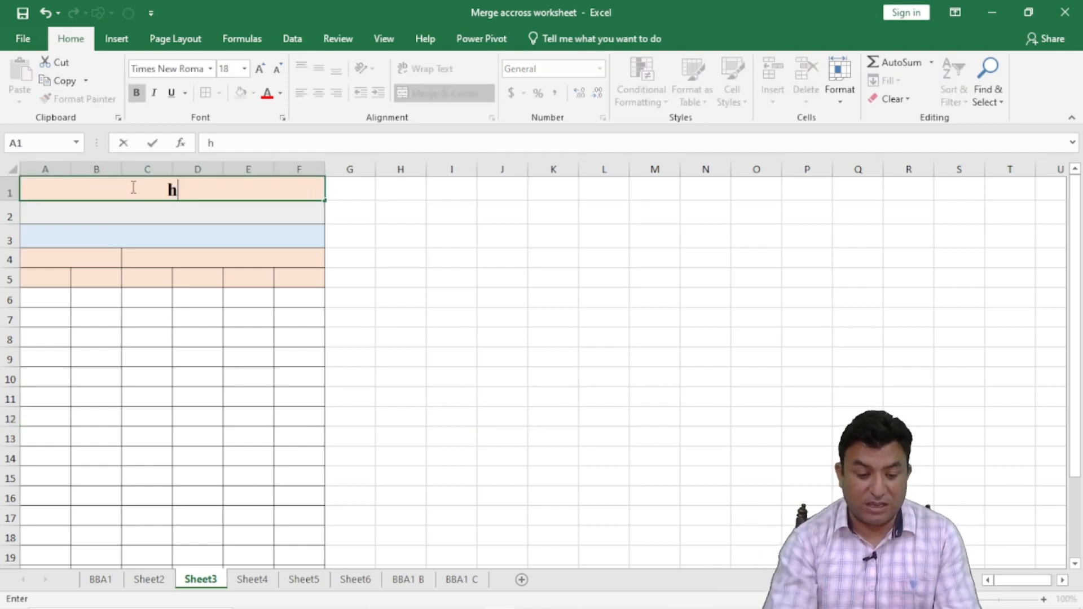
{"action": "left_click", "coordinate": [247, 355]}
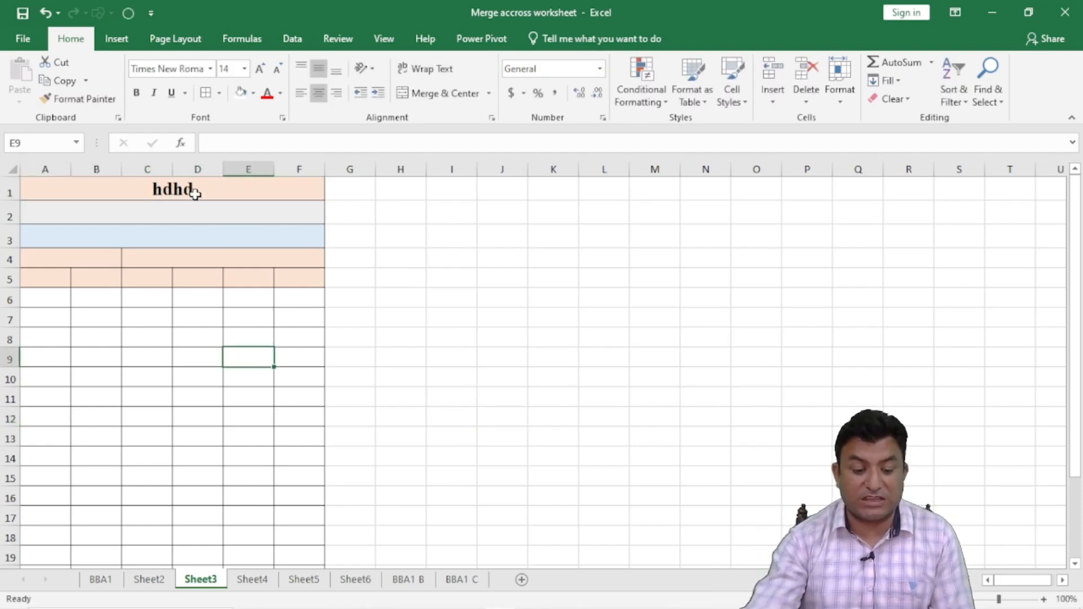
{"action": "left_click", "coordinate": [194, 189]}
Enter "gg" in both the merged second and third title rows of Sheet3.
{"action": "left_click", "coordinate": [188, 210]}
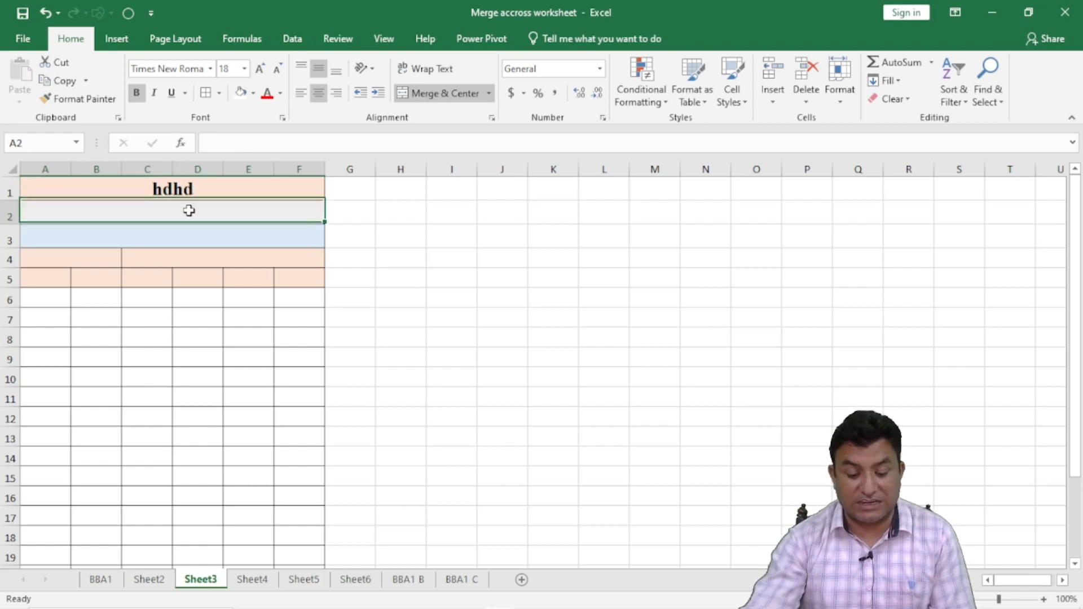
{"action": "type", "text": "gg"}
{"action": "left_click", "coordinate": [550, 318]}
{"action": "left_click", "coordinate": [192, 215]}
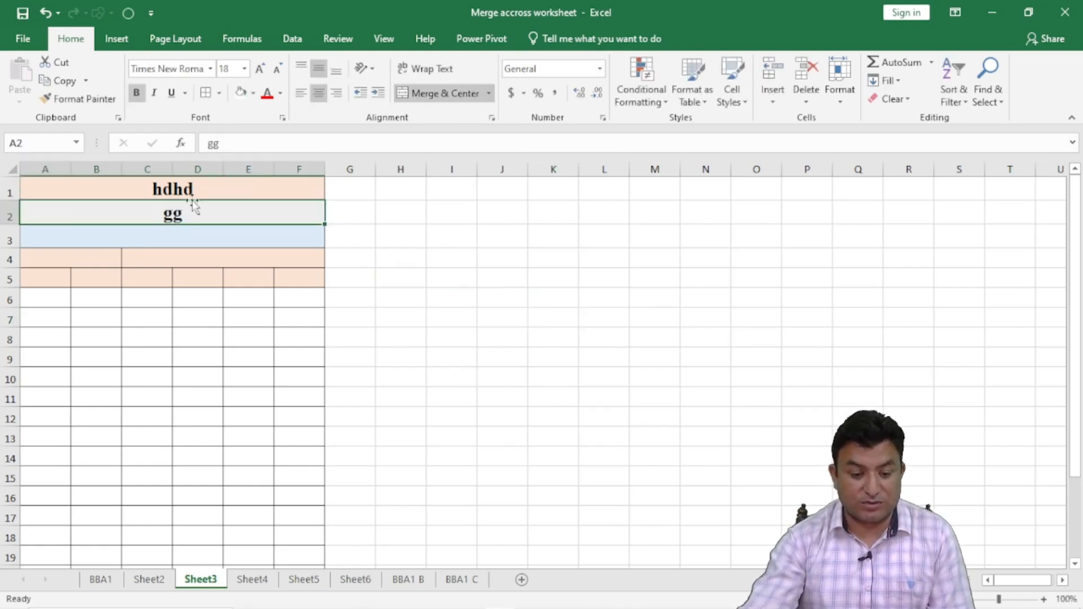
{"action": "left_click", "coordinate": [158, 238]}
{"action": "type", "text": "gg"}
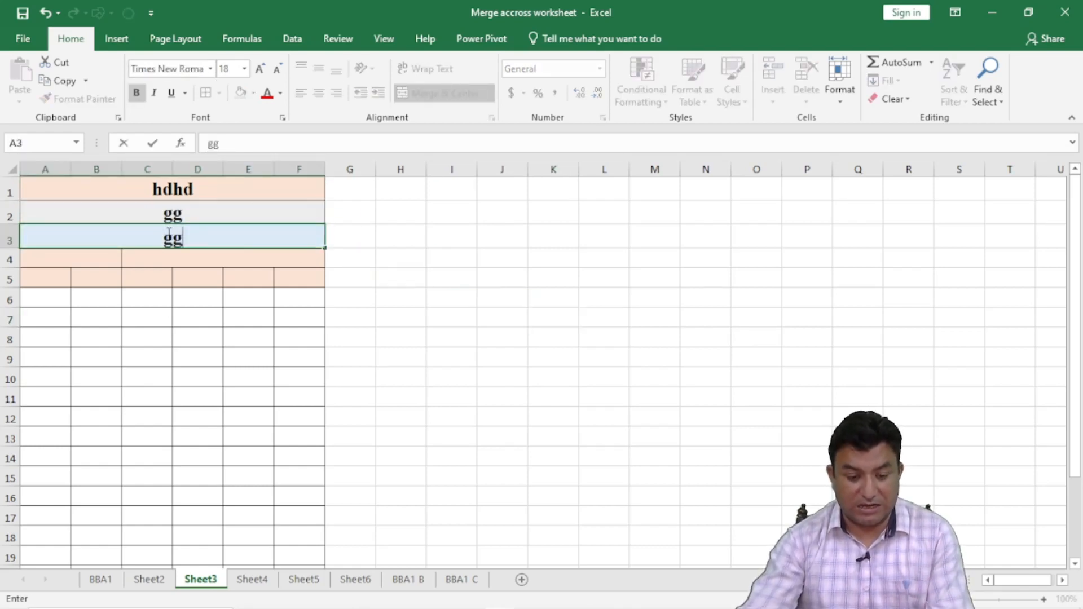
{"action": "left_click", "coordinate": [592, 303]}
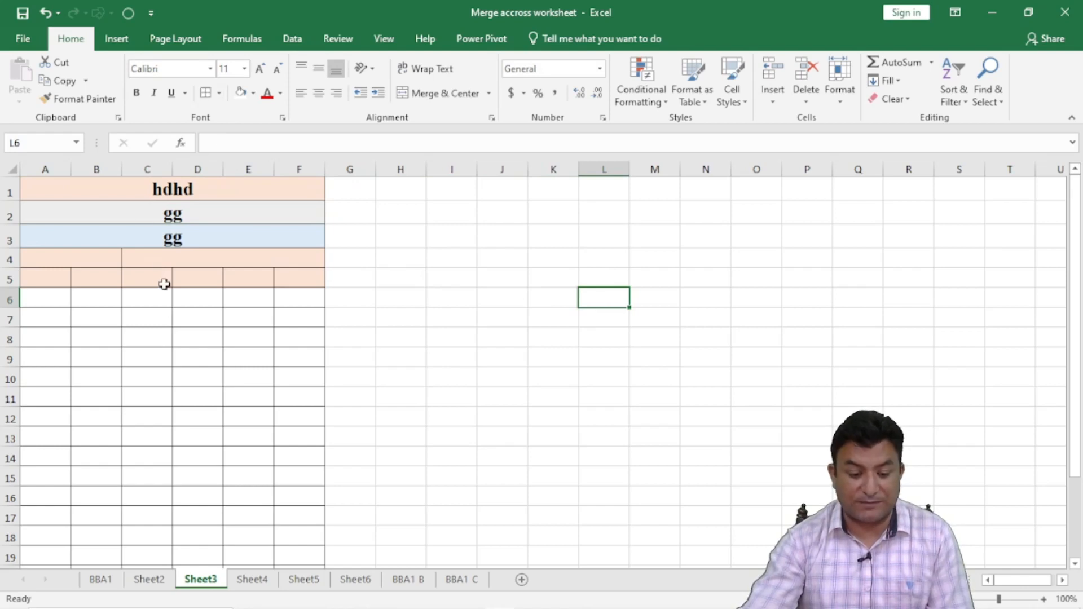
Enter "gg" in header cell C5 and "ff" in body cell C11 to test their filled formats.
{"action": "left_click", "coordinate": [161, 280]}
{"action": "type", "text": "gg"}
{"action": "left_click", "coordinate": [393, 352]}
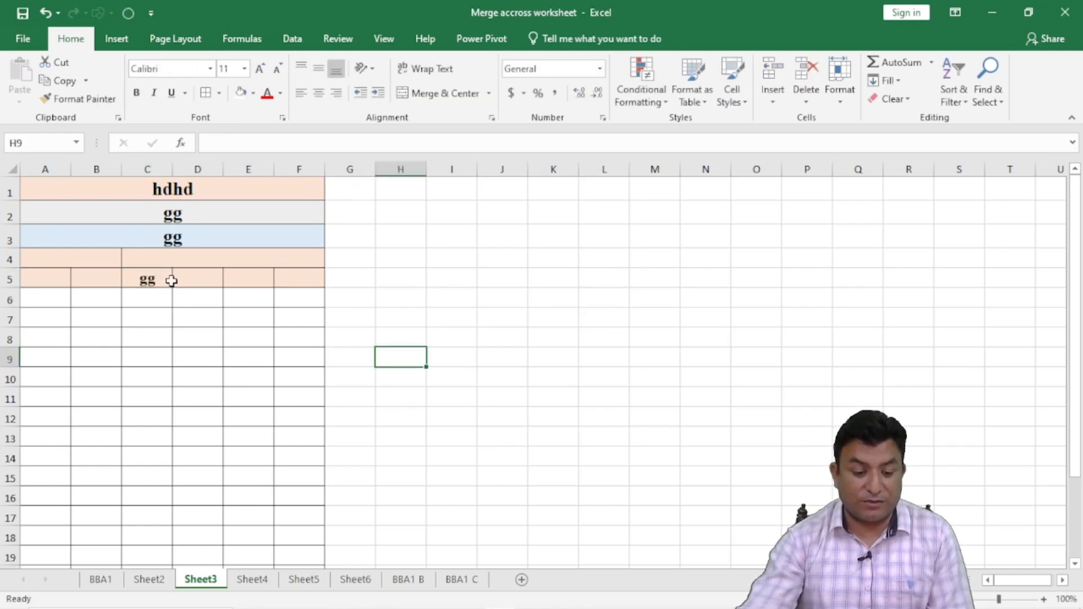
{"action": "left_click", "coordinate": [150, 278]}
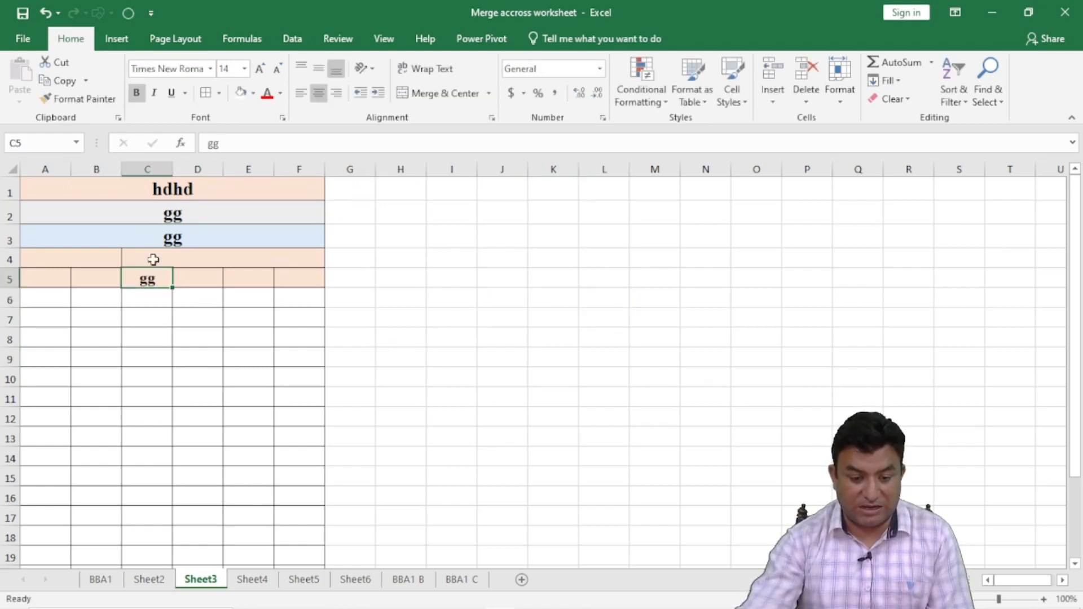
{"action": "left_click", "coordinate": [141, 387]}
{"action": "type", "text": "ff"}
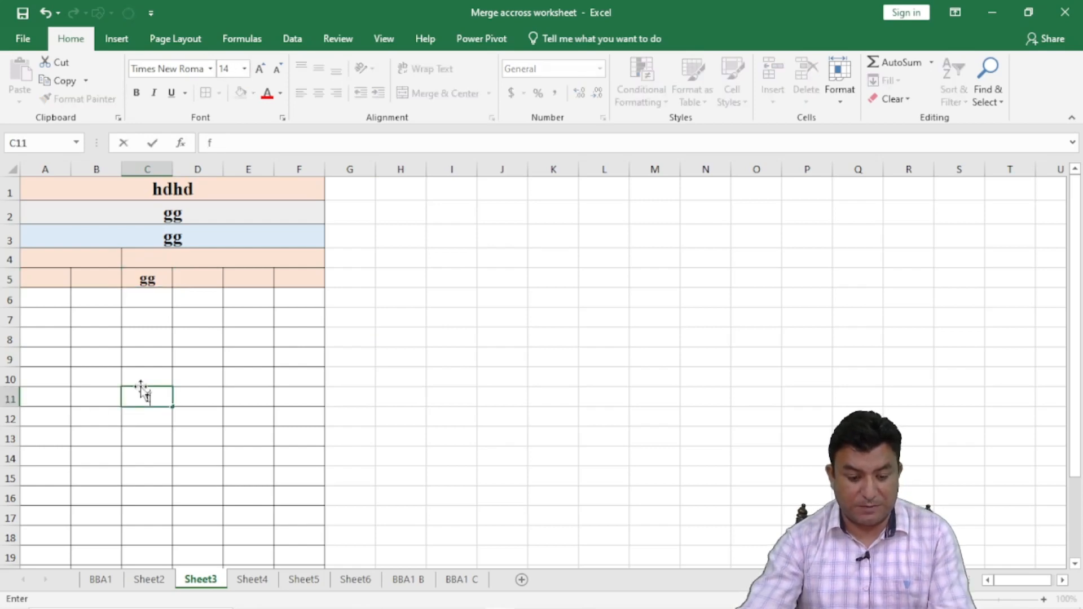
{"action": "left_click", "coordinate": [361, 467]}
{"action": "left_click", "coordinate": [147, 399]}
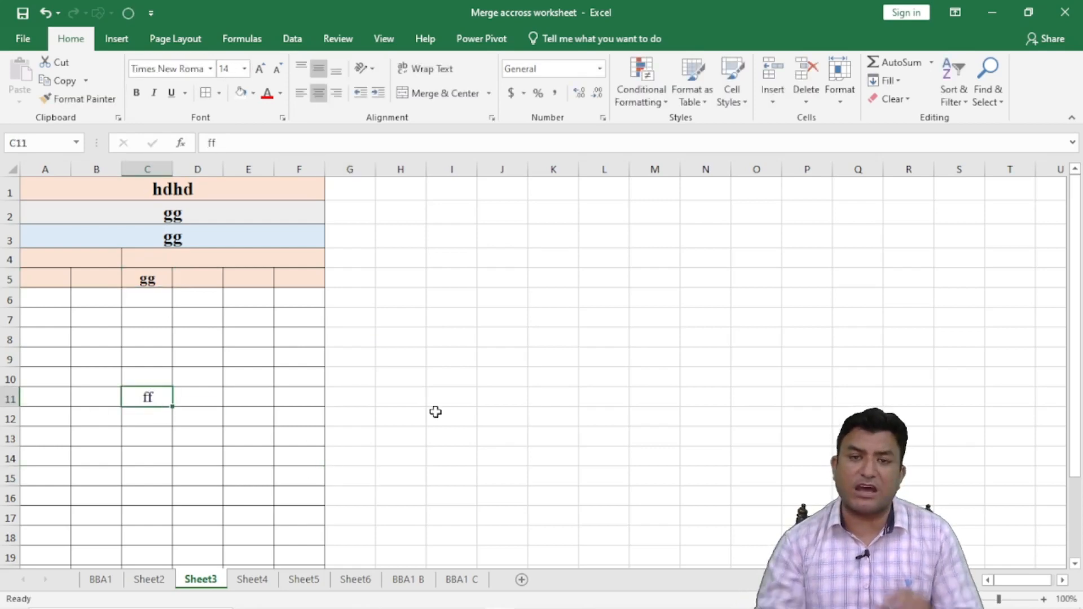